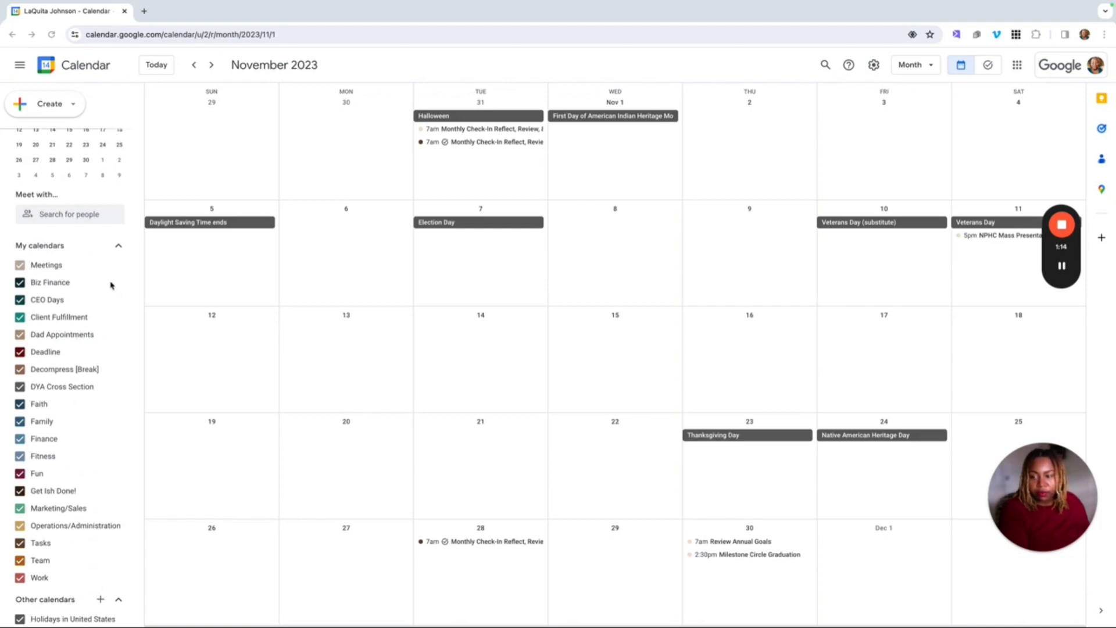
Create a new calendar named "Personal" with the default time zone
{"action": "left_click", "coordinate": [101, 599]}
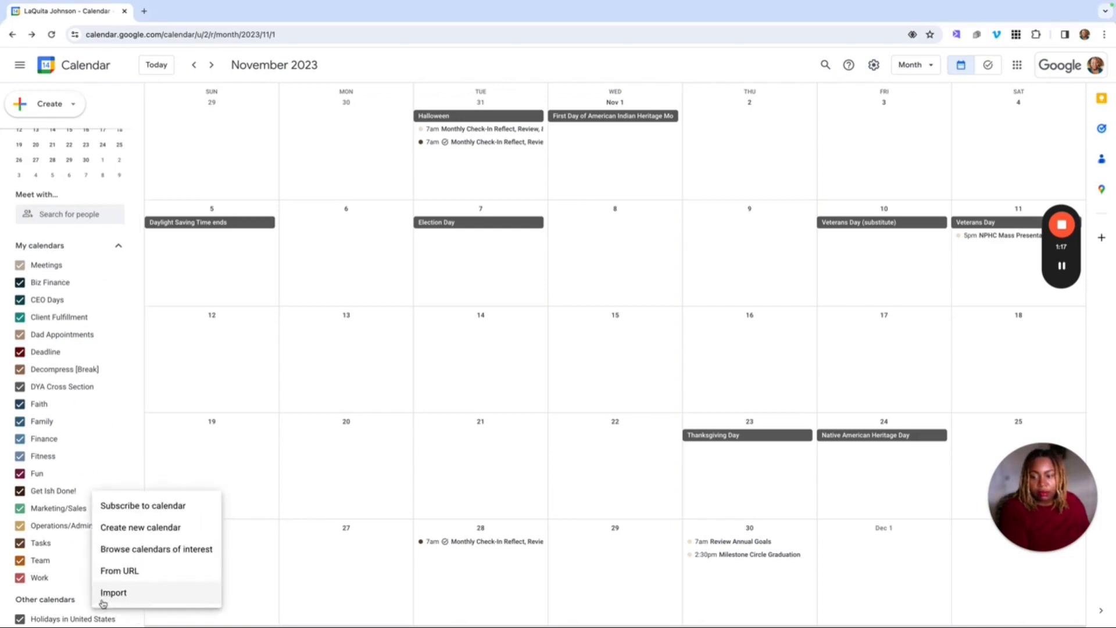
{"action": "left_click", "coordinate": [131, 529]}
{"action": "type", "text": "Personal"}
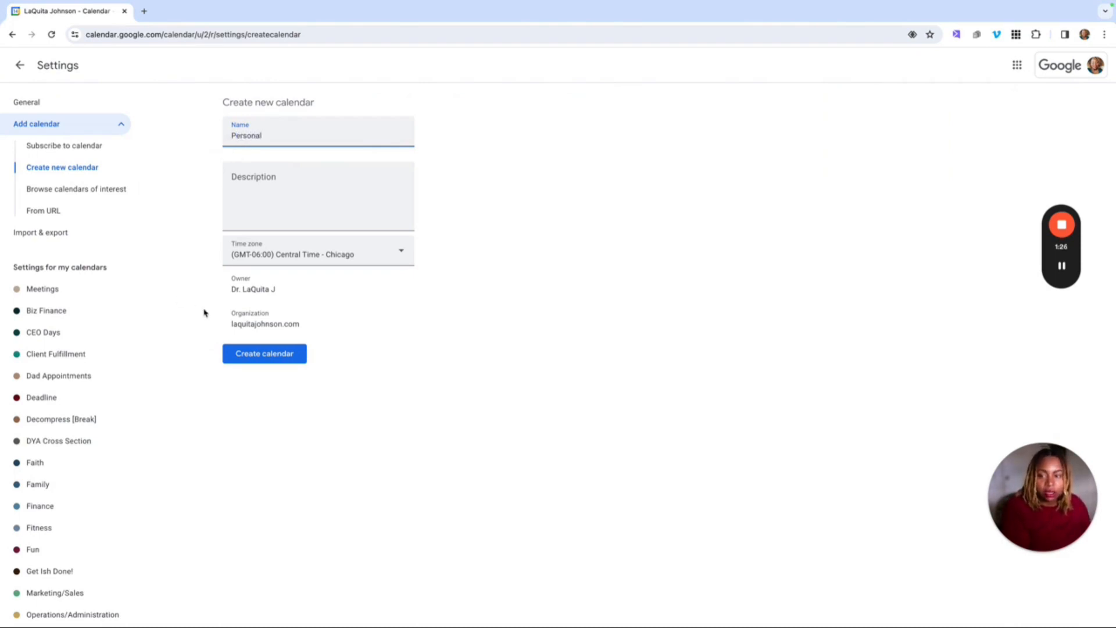
{"action": "left_click", "coordinate": [278, 360]}
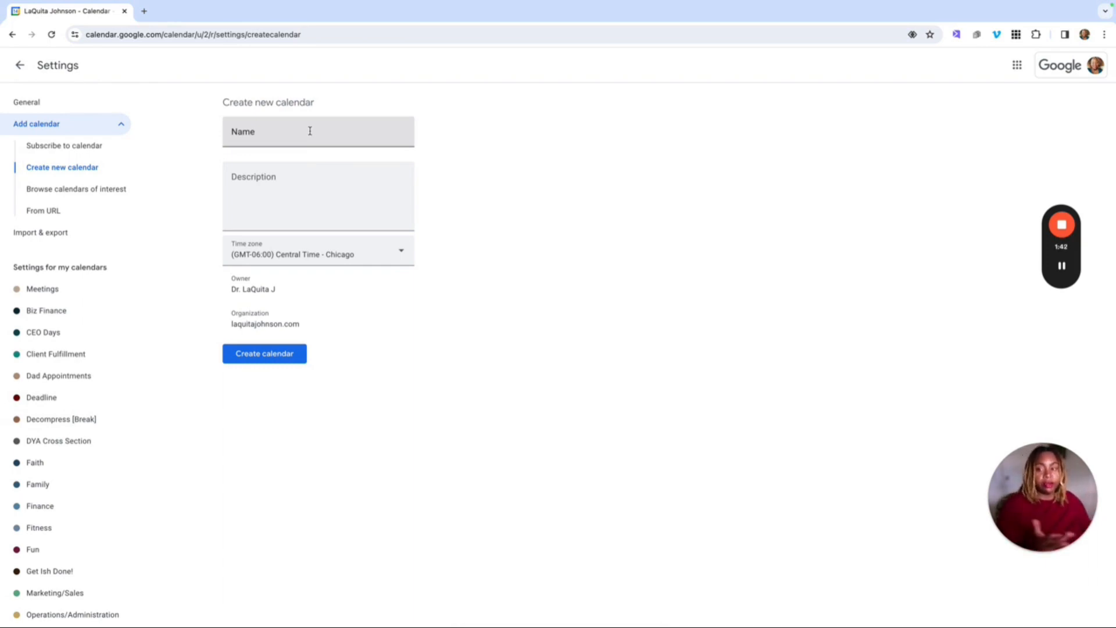
Return to the month view and give the Personal calendar the custom orange-brown color #b97629
{"action": "left_click", "coordinate": [23, 68]}
{"action": "scroll", "coordinate": [33, 542], "scroll_direction": "down", "scroll_amount": 2}
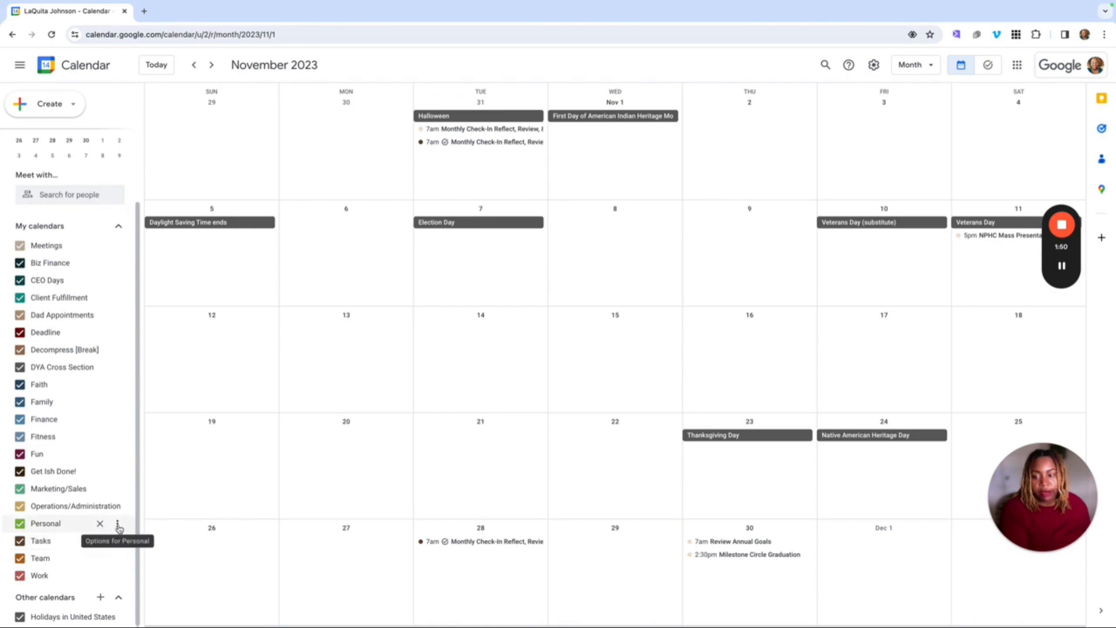
{"action": "left_click", "coordinate": [118, 527]}
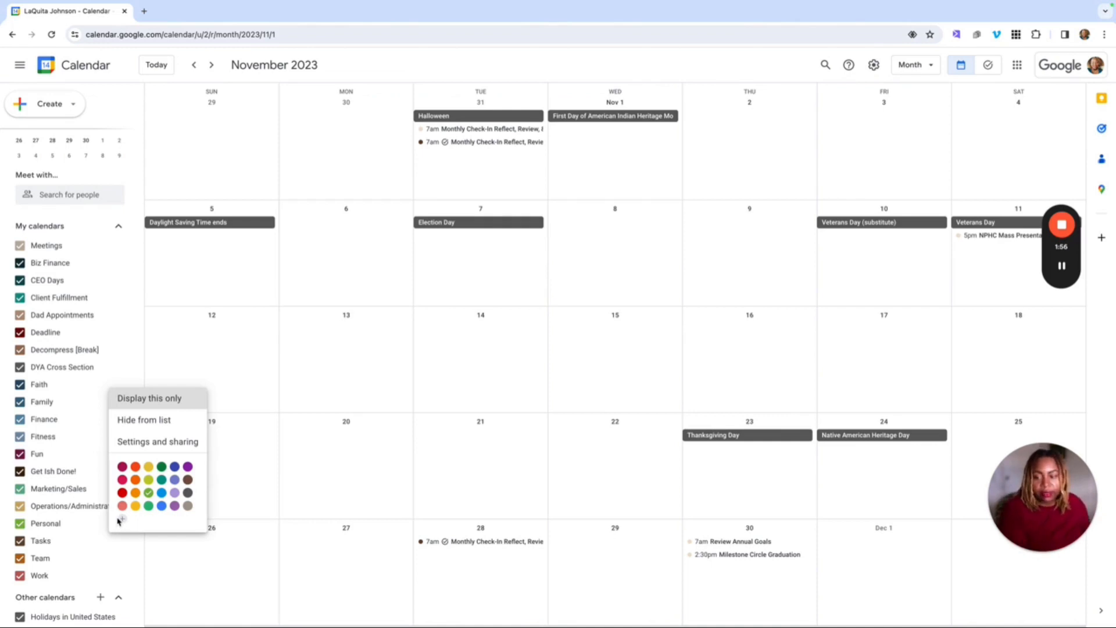
{"action": "left_click", "coordinate": [124, 521]}
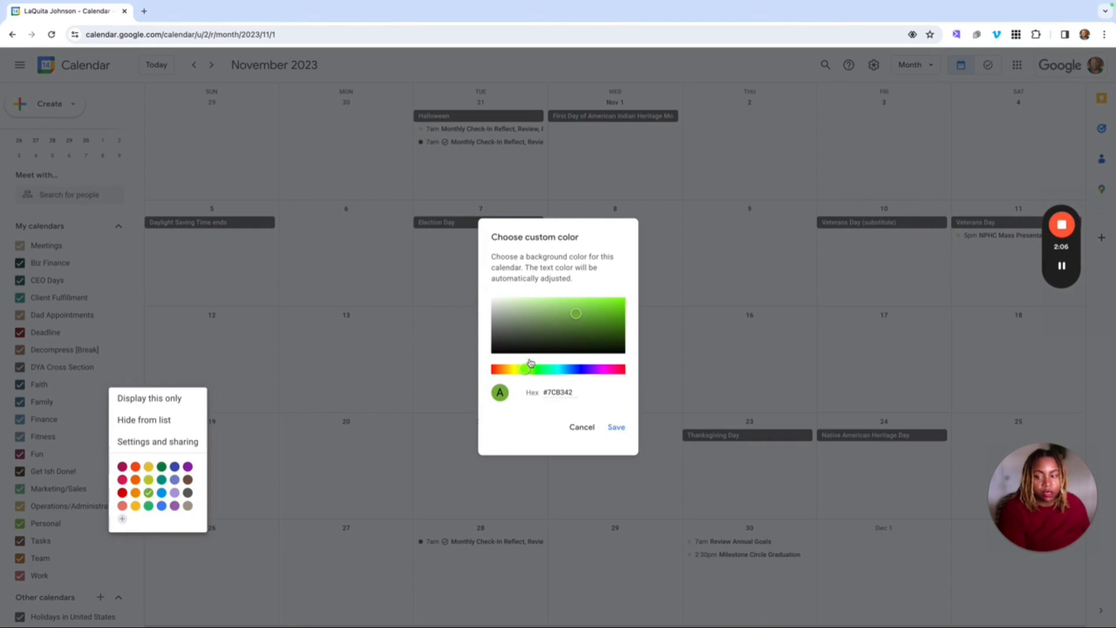
{"action": "left_click_drag", "start_coordinate": [530, 370], "coordinate": [504, 376]}
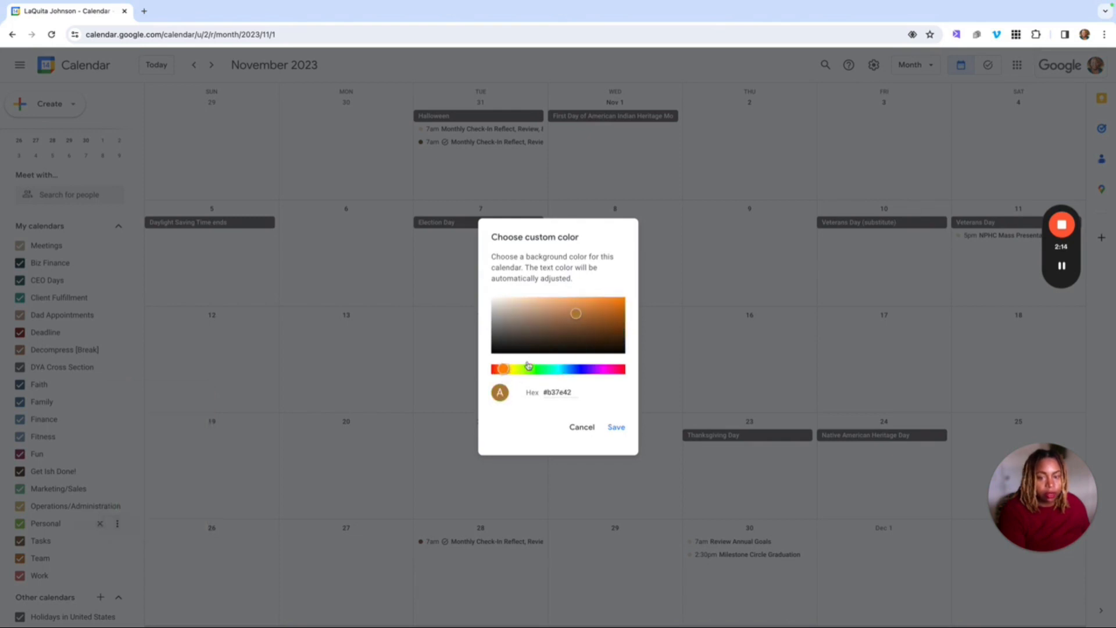
{"action": "mouse_move", "coordinate": [575, 314]}
{"action": "left_mouse_down"}
{"action": "mouse_move", "coordinate": [545, 320]}
{"action": "mouse_move", "coordinate": [598, 312]}
{"action": "mouse_move", "coordinate": [498, 352]}
{"action": "mouse_move", "coordinate": [573, 316]}
{"action": "left_mouse_up"}
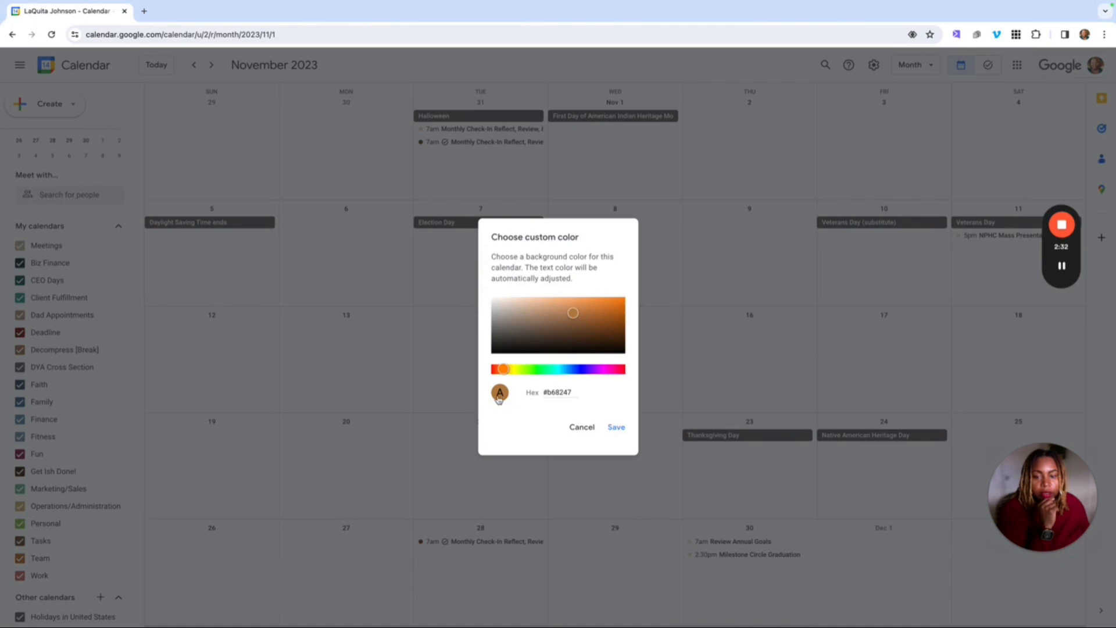
{"action": "left_click_drag", "start_coordinate": [574, 316], "coordinate": [596, 316]}
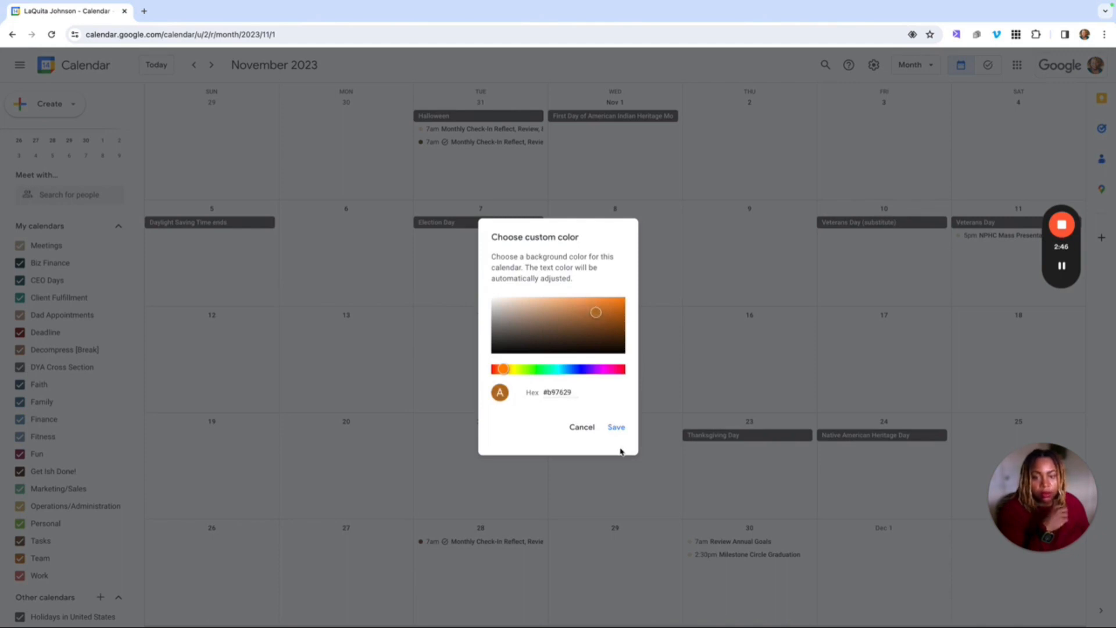
{"action": "left_click", "coordinate": [620, 431]}
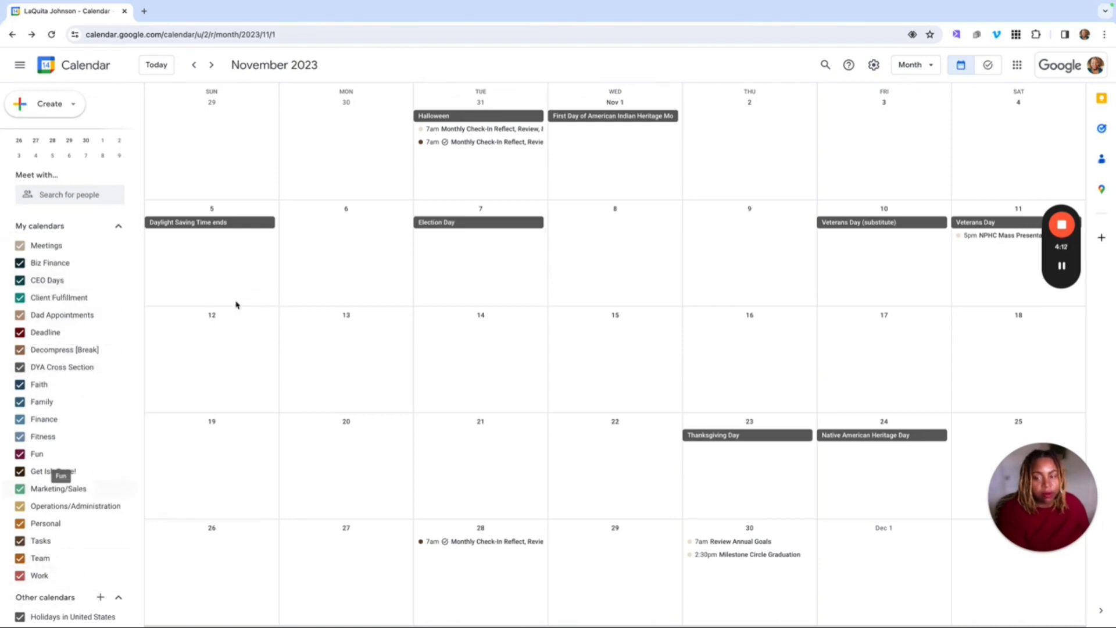
{"action": "right_click", "coordinate": [303, 266]}
{"action": "left_click", "coordinate": [321, 227]}
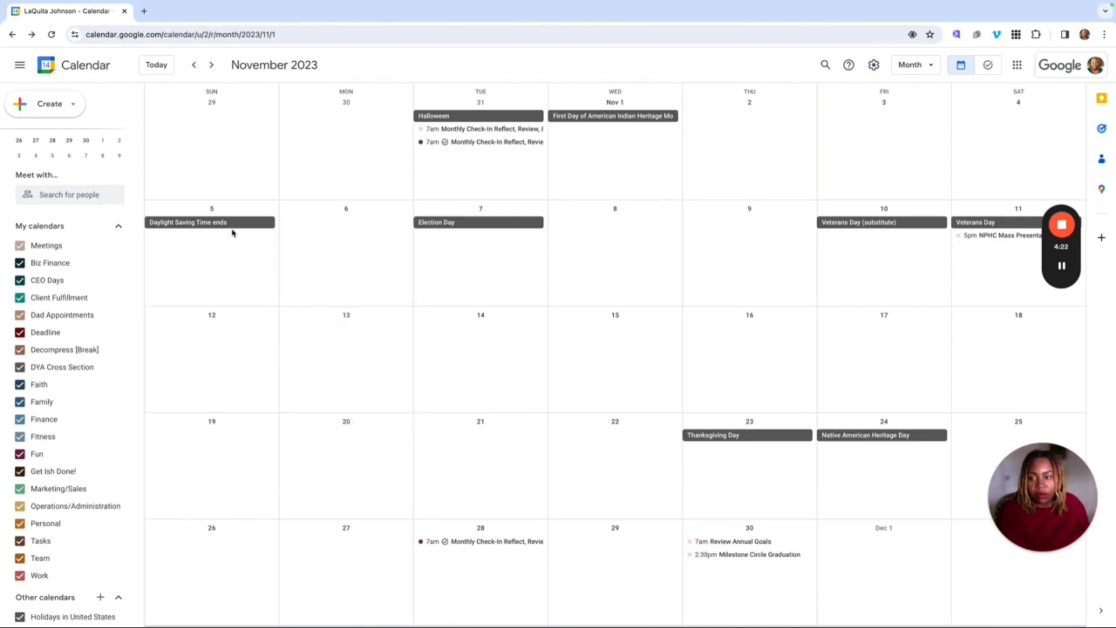
Start a new event titled "Motivational Mondays" and set its date to Monday, November 6, 2023
{"action": "left_click", "coordinate": [58, 103]}
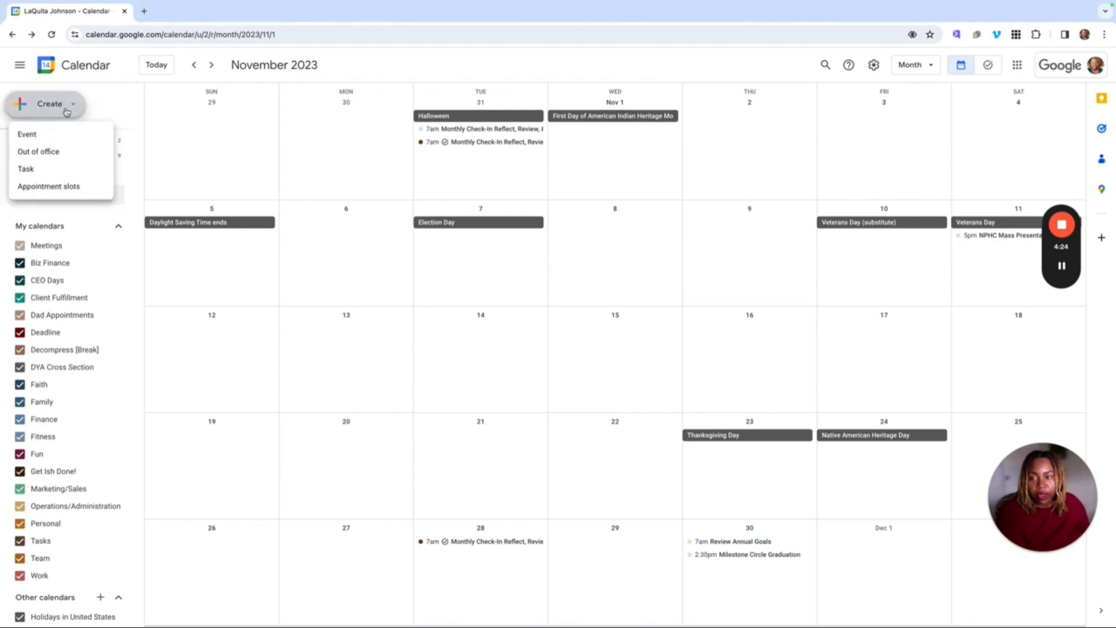
{"action": "left_click", "coordinate": [26, 134]}
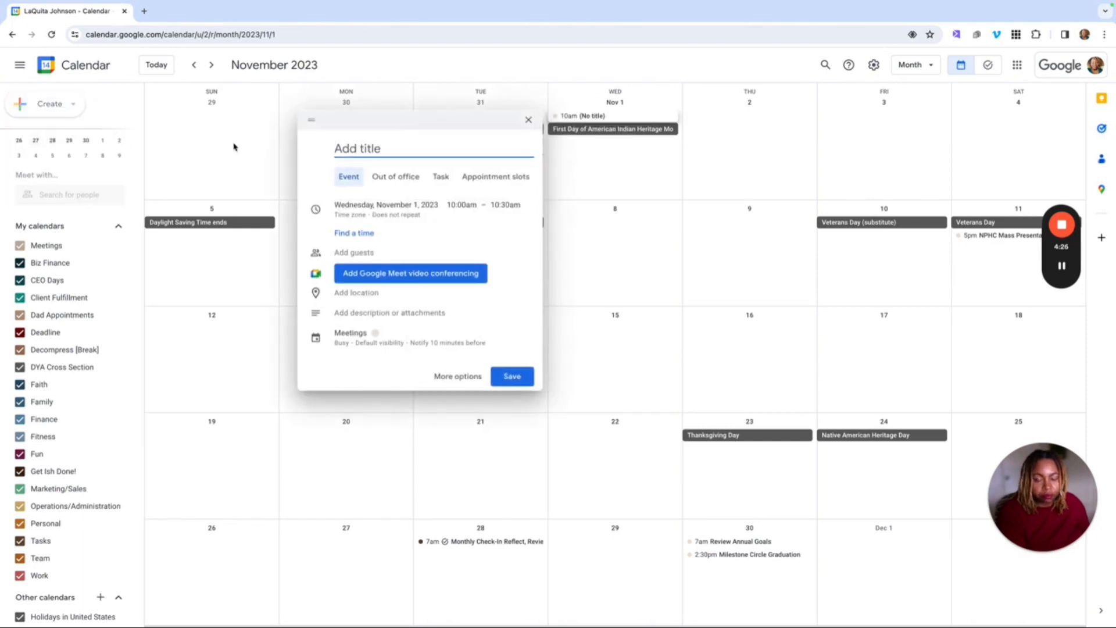
{"action": "type", "text": "Motivational Mondays"}
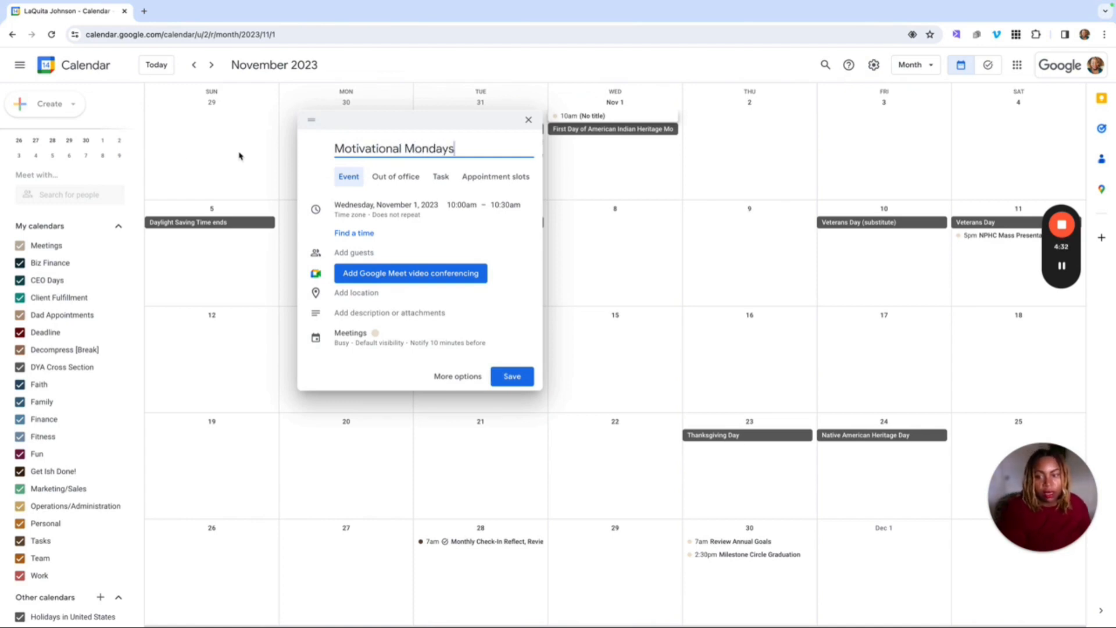
{"action": "left_click", "coordinate": [410, 205]}
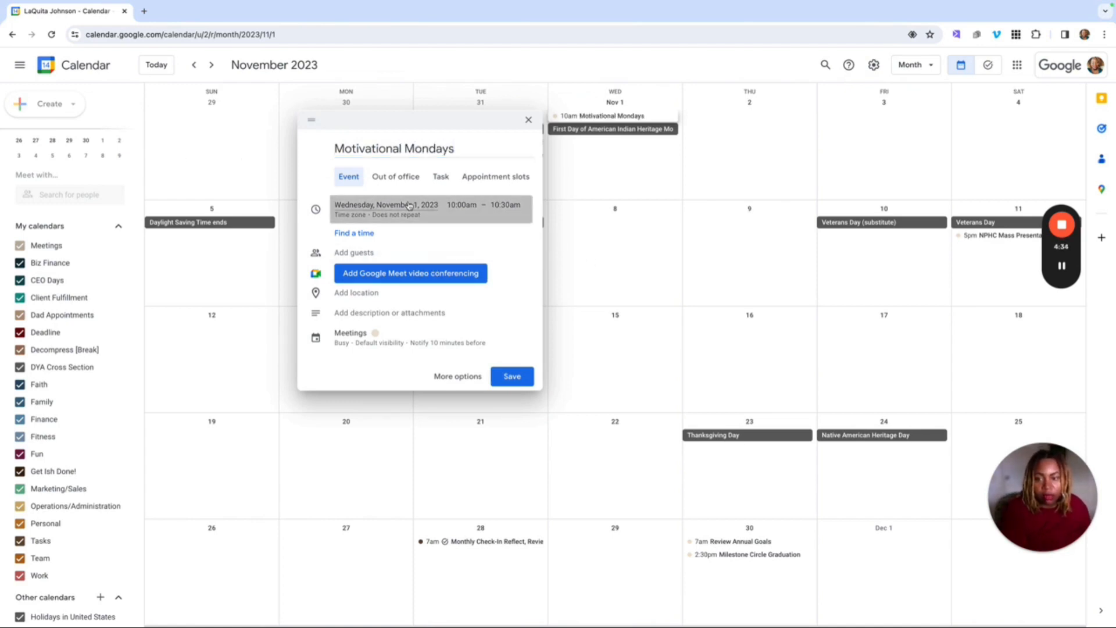
{"action": "left_click", "coordinate": [410, 205]}
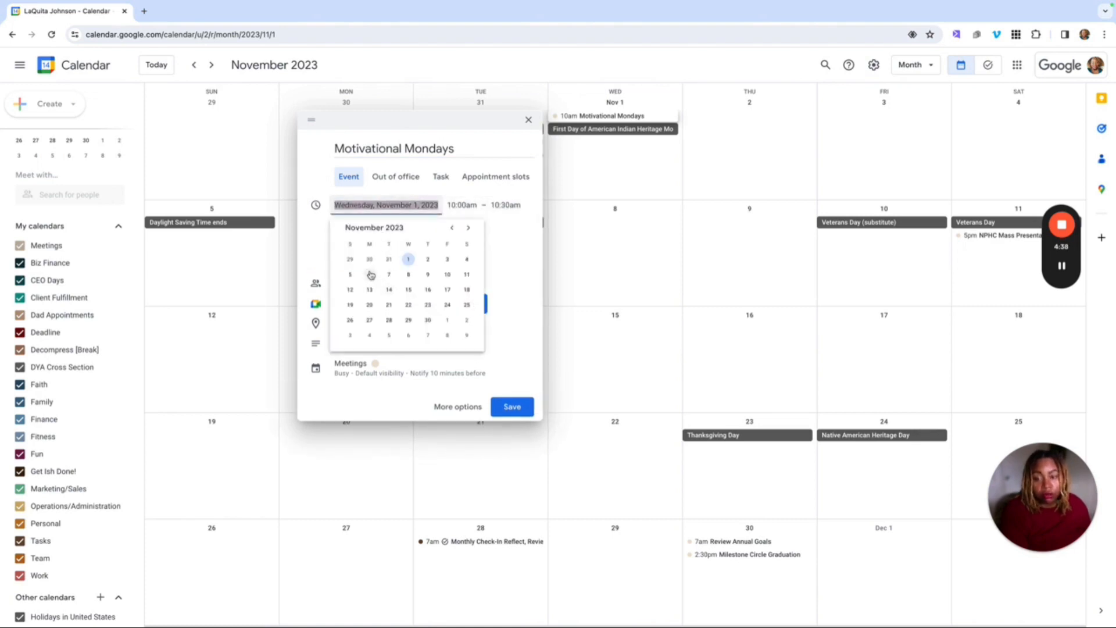
{"action": "left_click", "coordinate": [373, 279]}
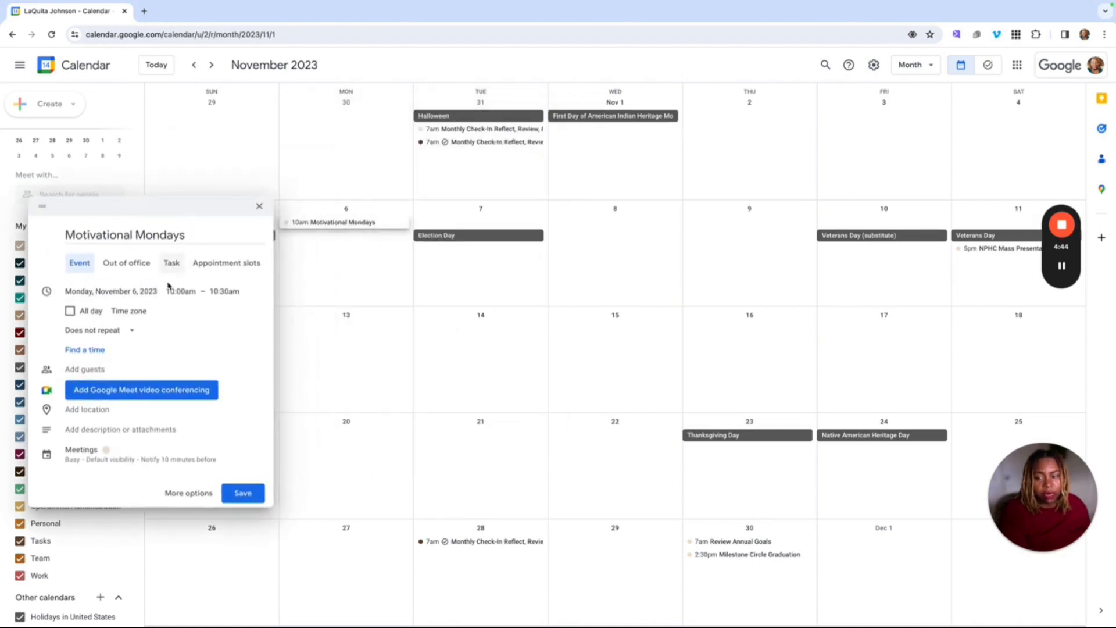
Set the event to repeat every week on Monday with a custom recurrence ending on Nov 27, 2023
{"action": "left_click", "coordinate": [119, 336]}
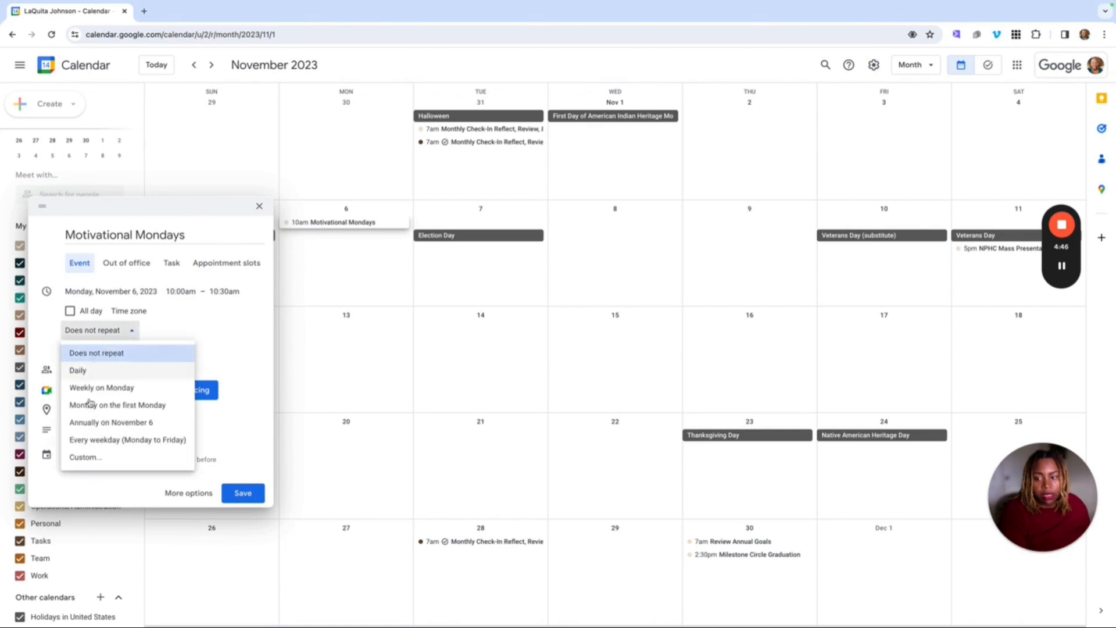
{"action": "left_click", "coordinate": [104, 387]}
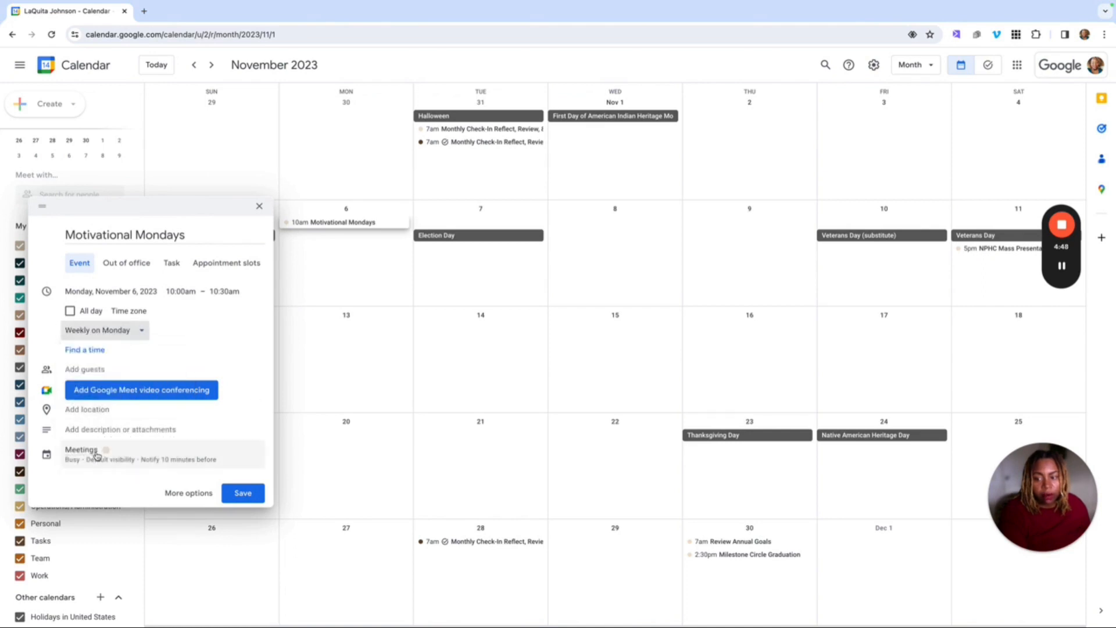
{"action": "left_click", "coordinate": [140, 340]}
{"action": "left_click", "coordinate": [87, 458]}
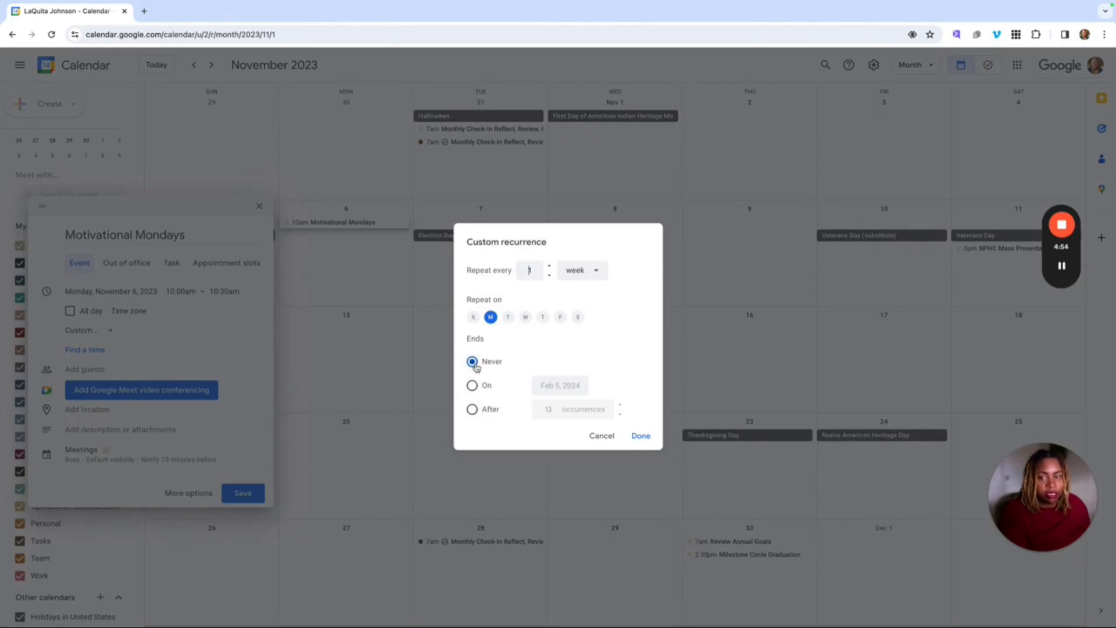
{"action": "left_click", "coordinate": [472, 386]}
{"action": "left_click", "coordinate": [560, 386]}
{"action": "left_click", "coordinate": [654, 408]}
{"action": "left_click", "coordinate": [654, 408]}
{"action": "left_click", "coordinate": [654, 408]}
{"action": "left_click", "coordinate": [655, 408]}
{"action": "left_click", "coordinate": [670, 408]}
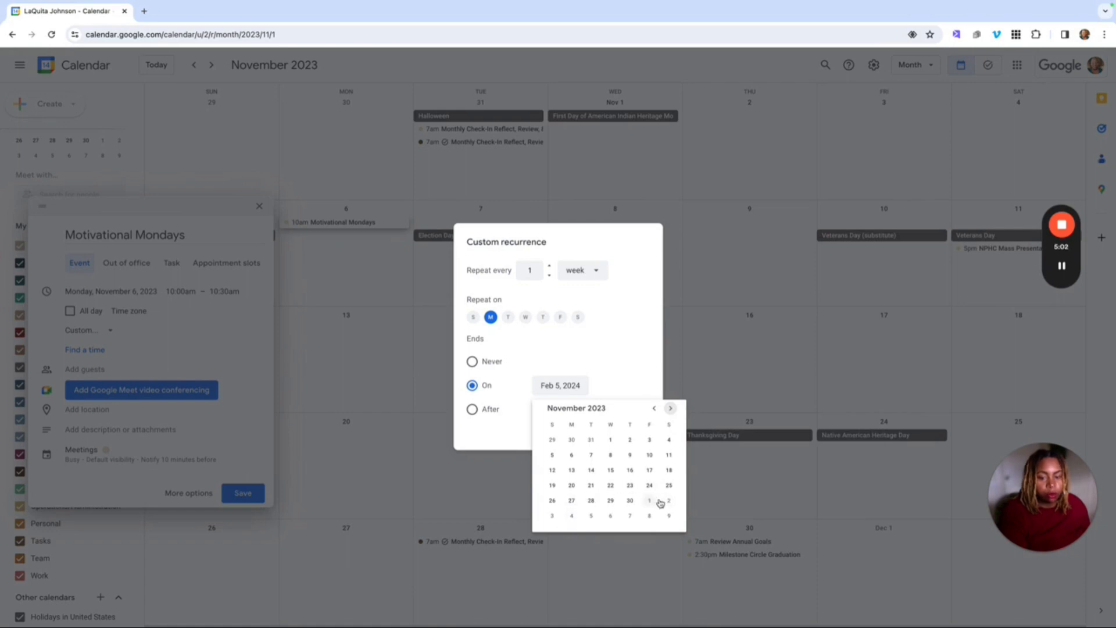
{"action": "left_click", "coordinate": [573, 501]}
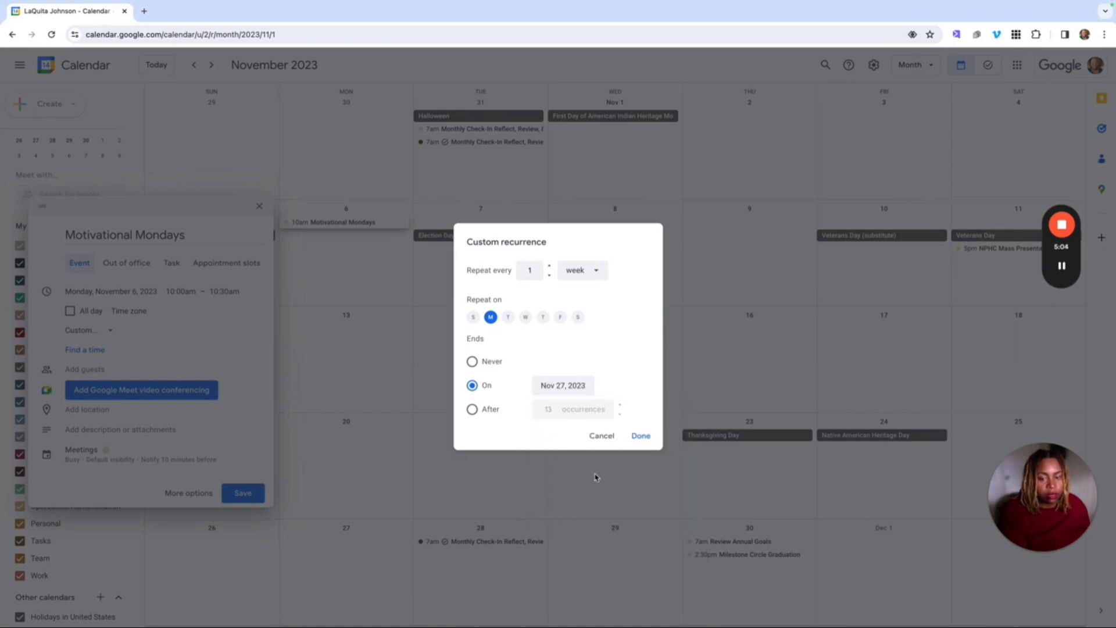
{"action": "left_click", "coordinate": [642, 440]}
Assign the Motivational Mondays event to the Faith calendar and save it
{"action": "left_click", "coordinate": [113, 459]}
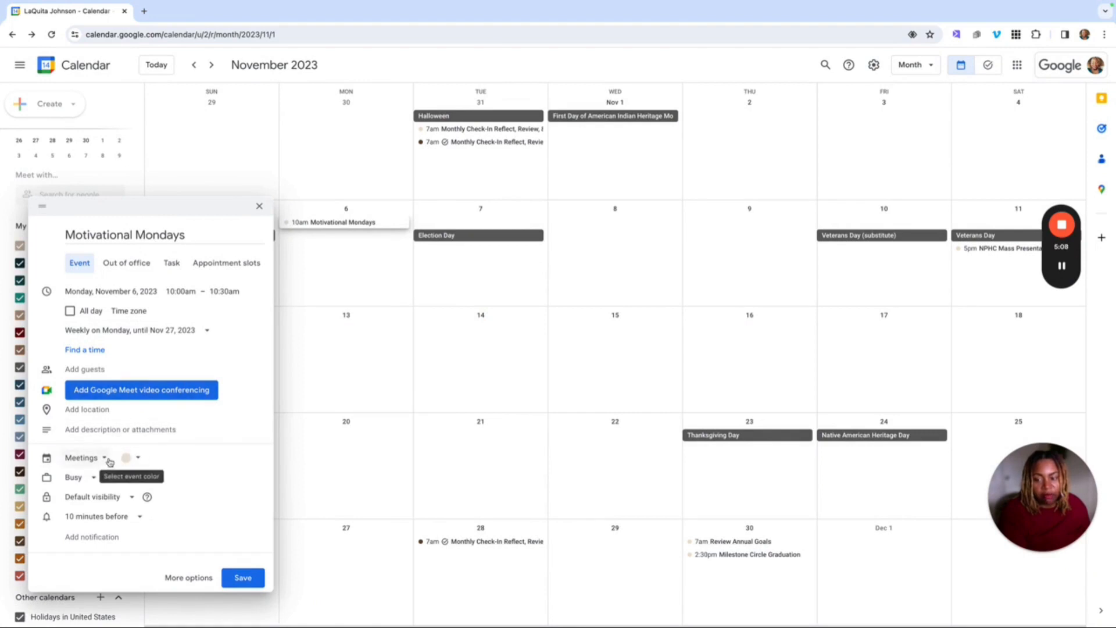
{"action": "left_click", "coordinate": [106, 459]}
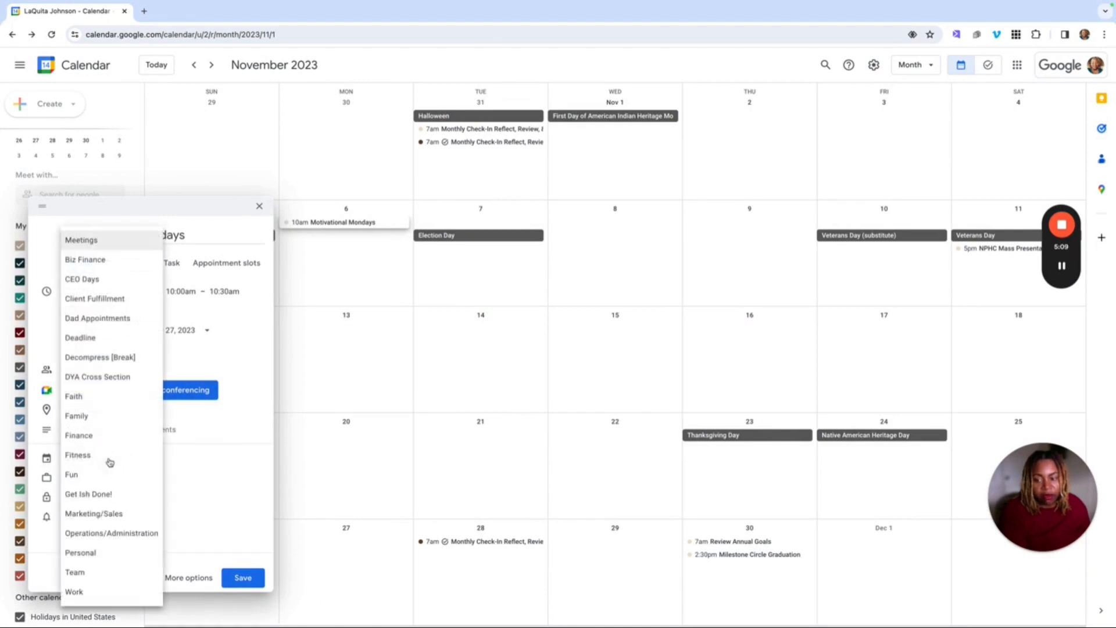
{"action": "left_click", "coordinate": [91, 400]}
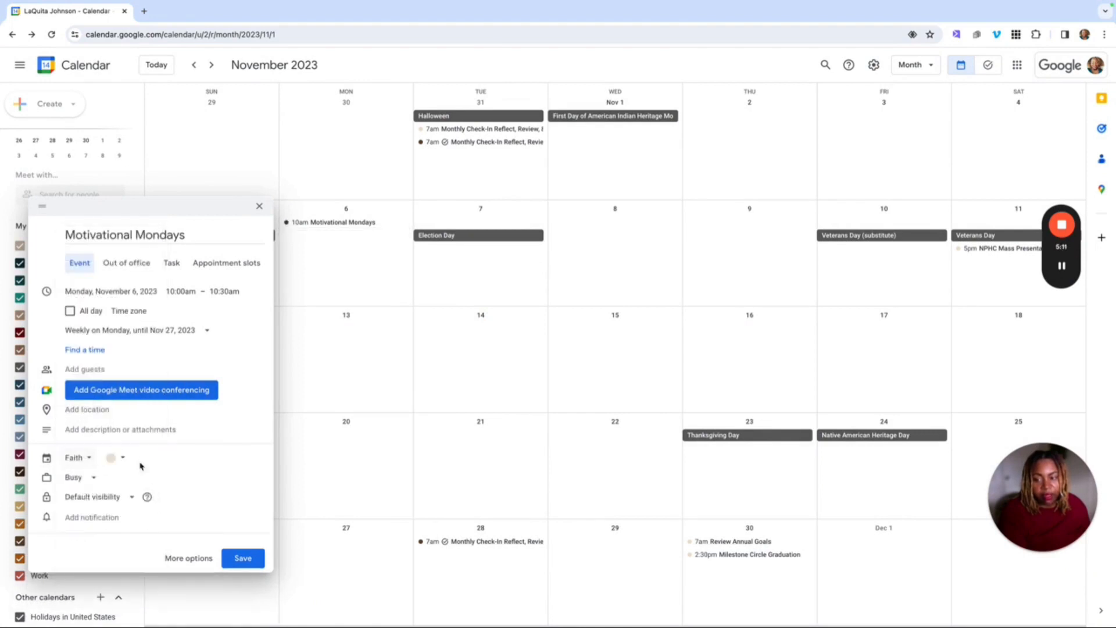
{"action": "left_click", "coordinate": [254, 562]}
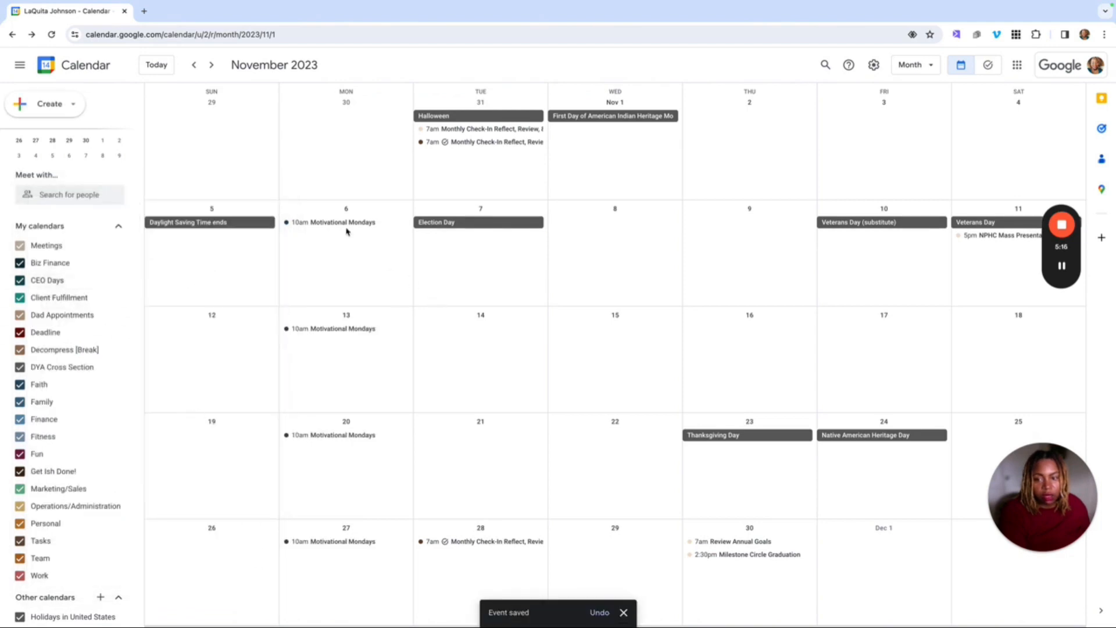
Review the details of the saved November 6 Motivational Mondays event and close them
{"action": "left_click", "coordinate": [326, 223]}
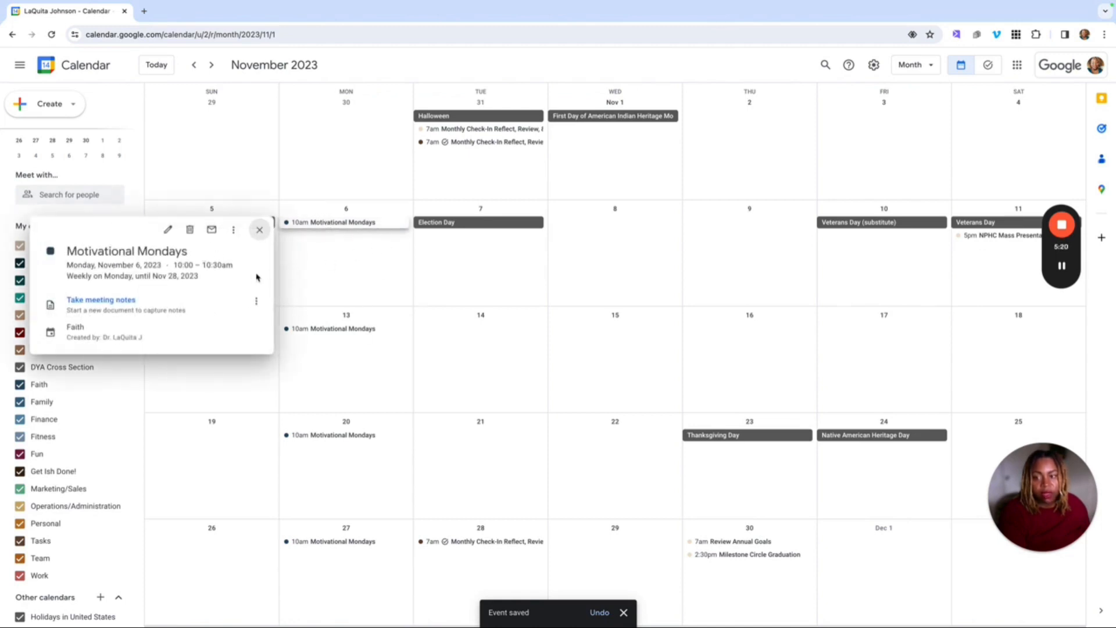
{"action": "left_click", "coordinate": [367, 258]}
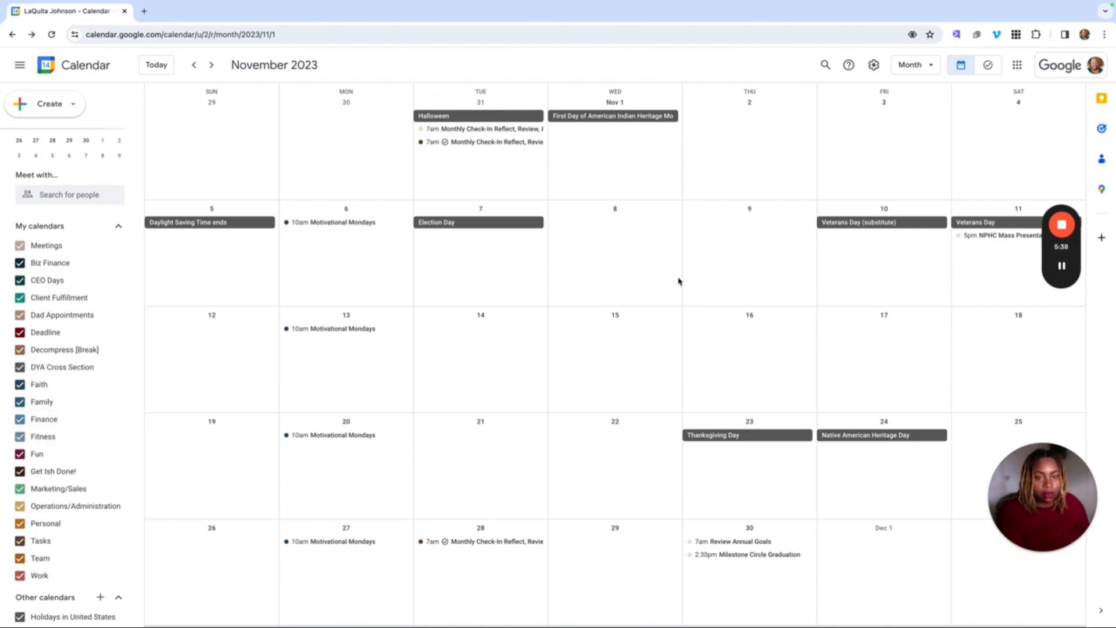
{"action": "left_click", "coordinate": [24, 113]}
{"action": "left_click", "coordinate": [59, 141]}
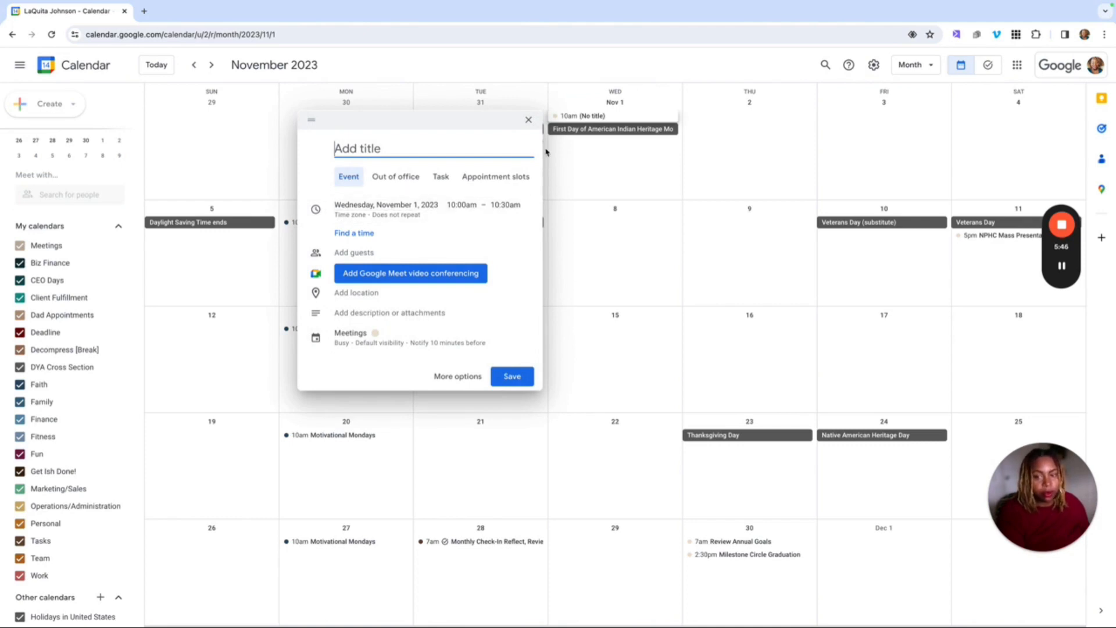
{"action": "left_click", "coordinate": [526, 121]}
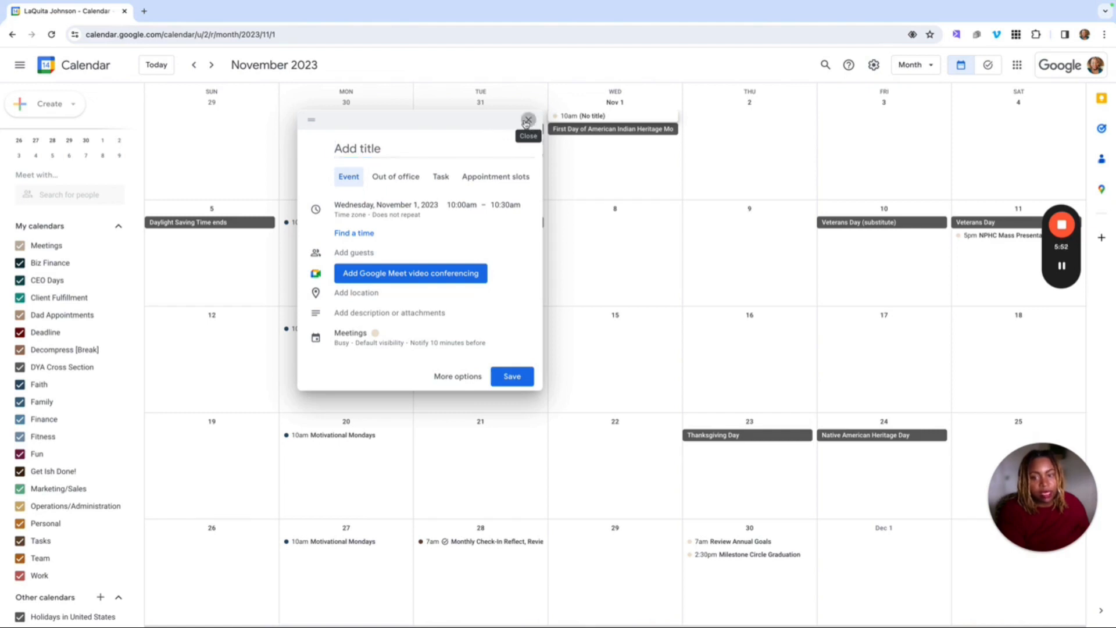
{"action": "left_click", "coordinate": [526, 121]}
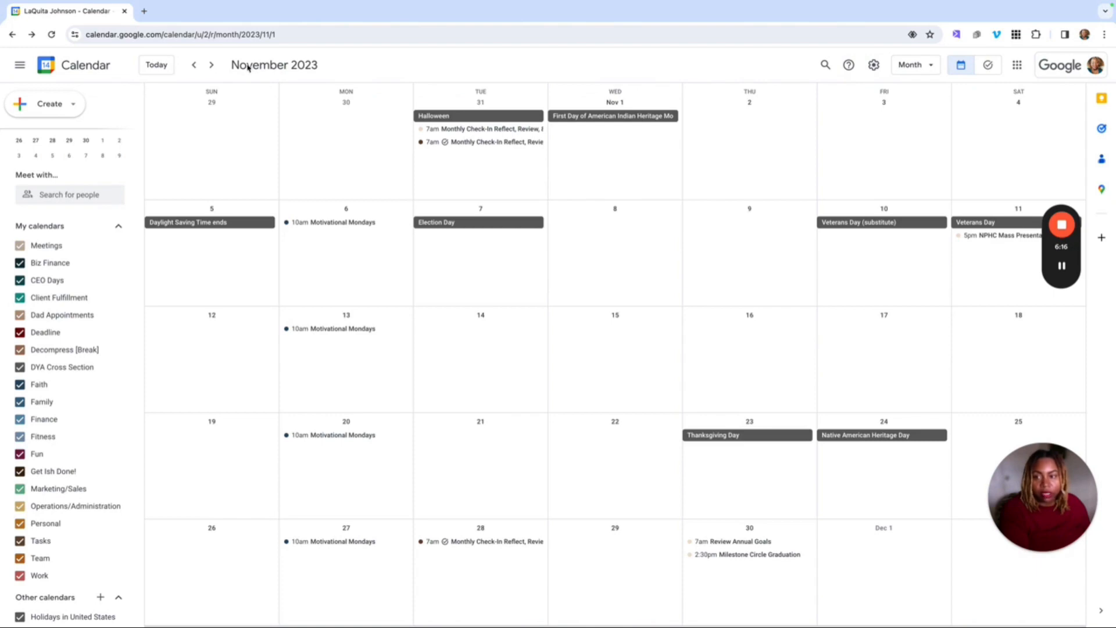
Move the annual birthday event on January 14, 2024 from the Meetings calendar to the Personal calendar and save it
{"action": "left_click", "coordinate": [212, 65]}
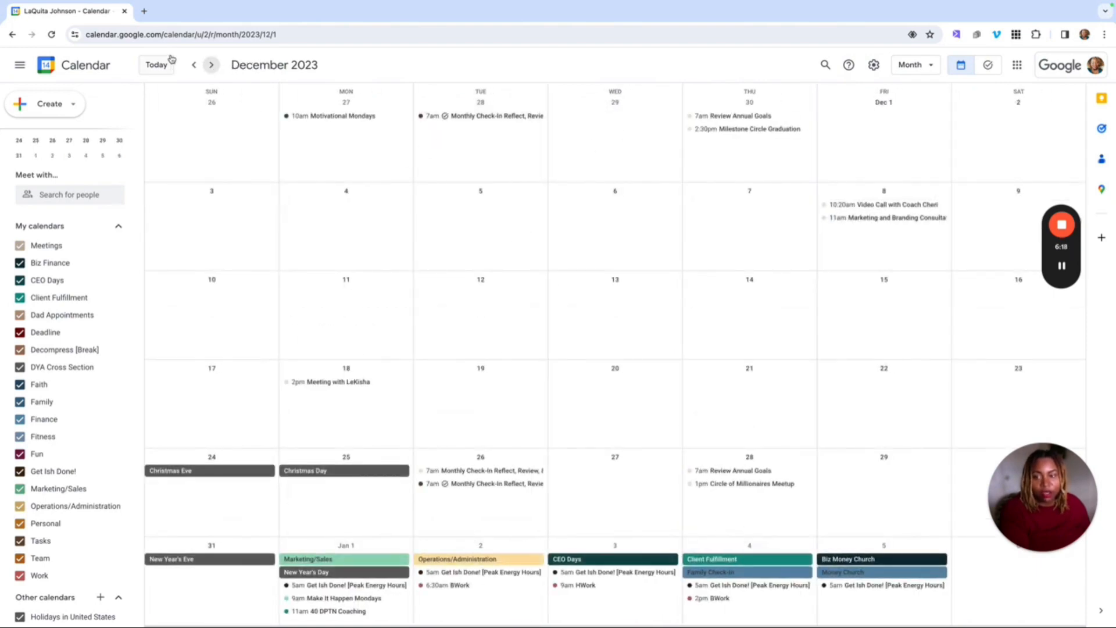
{"action": "left_click", "coordinate": [212, 65]}
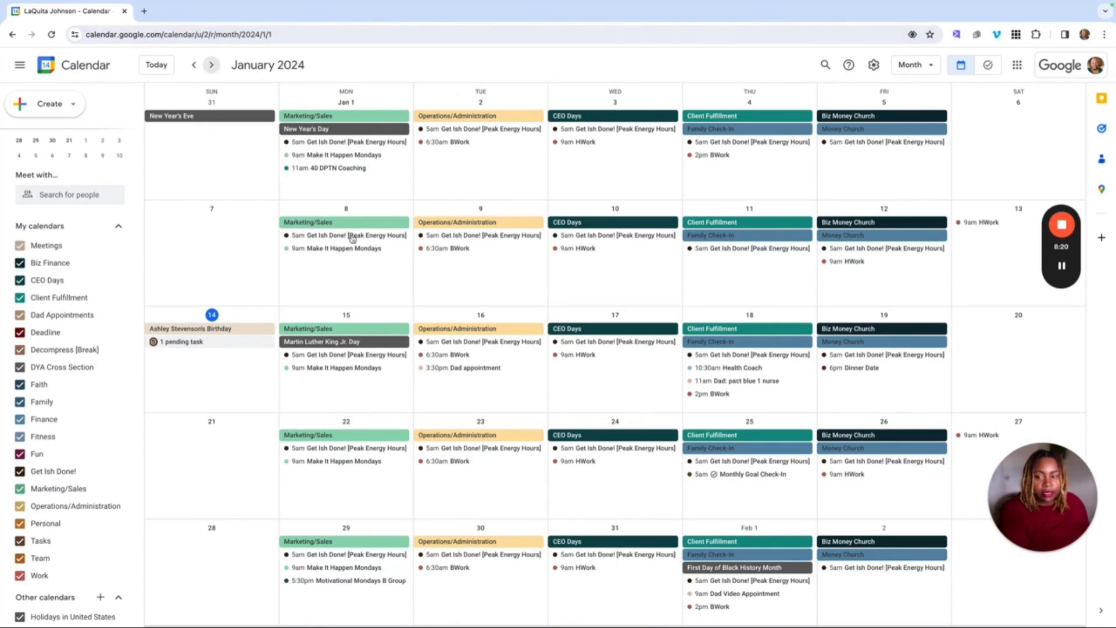
{"action": "left_click", "coordinate": [250, 337]}
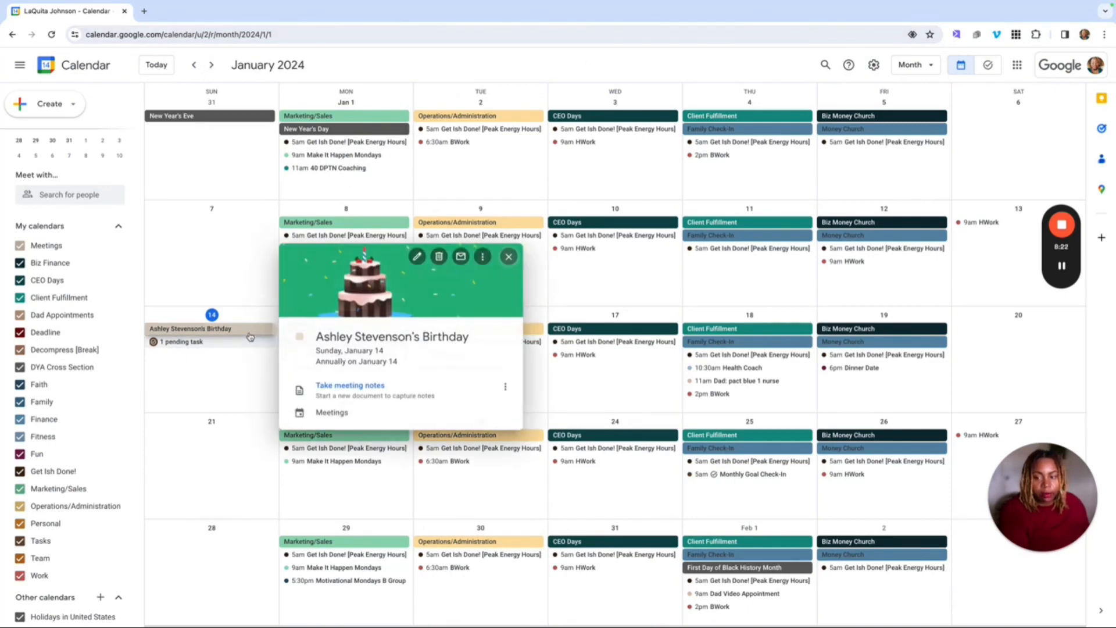
{"action": "left_click", "coordinate": [418, 257]}
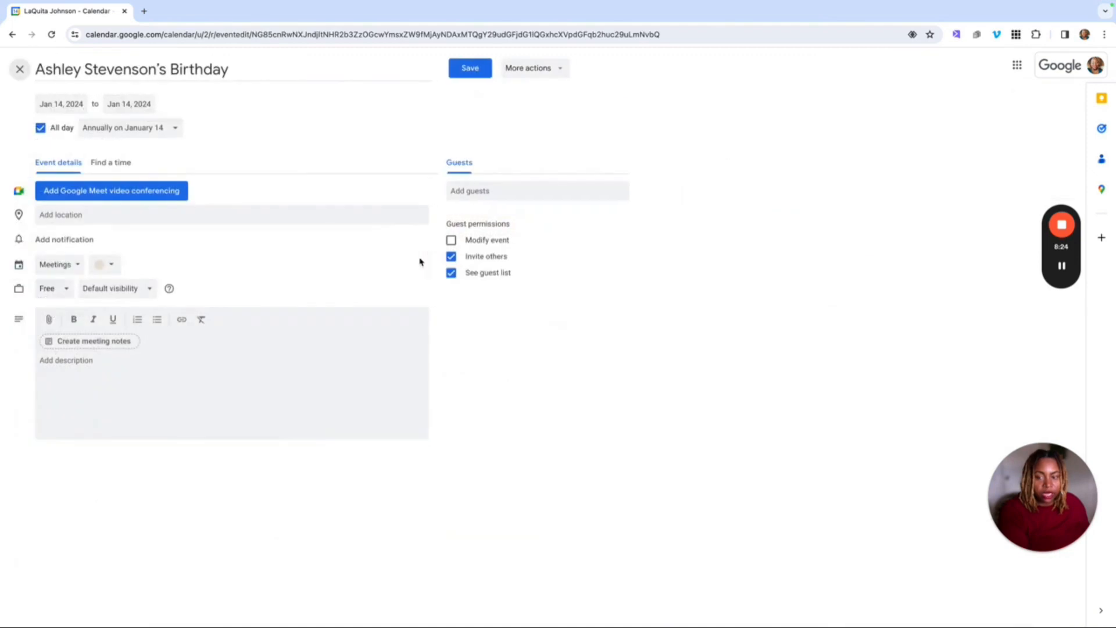
{"action": "left_click", "coordinate": [65, 264]}
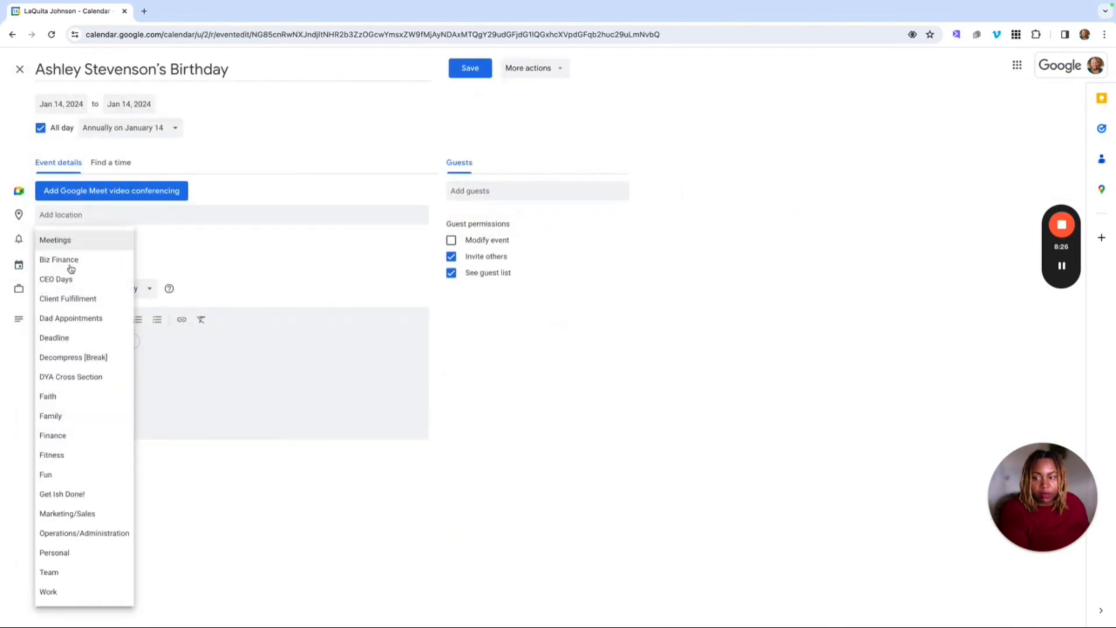
{"action": "left_click", "coordinate": [70, 560]}
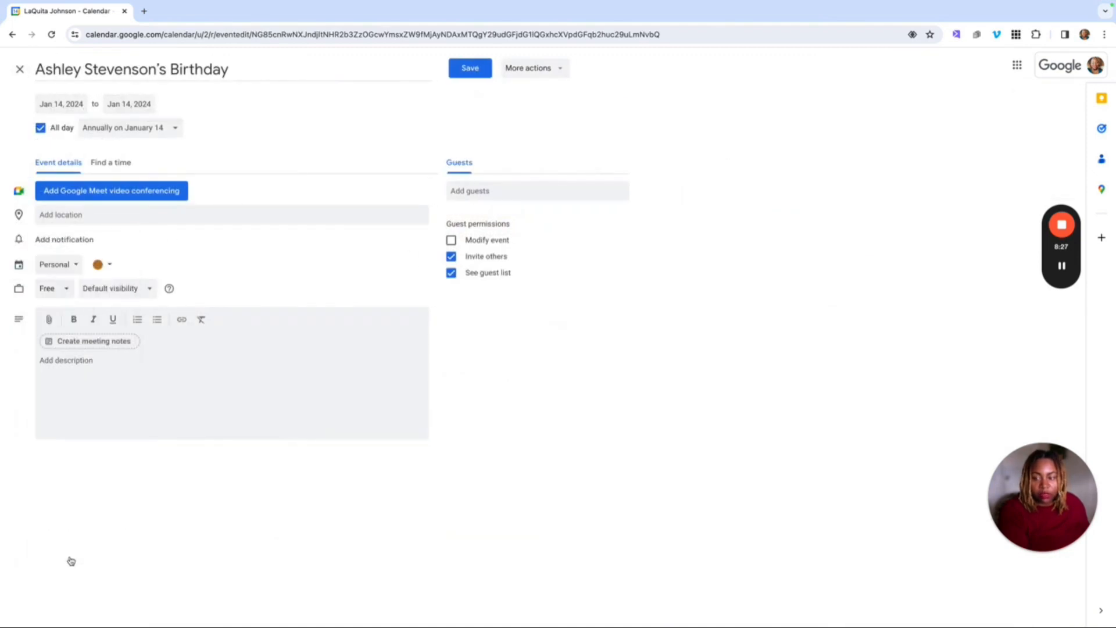
{"action": "left_click", "coordinate": [472, 70]}
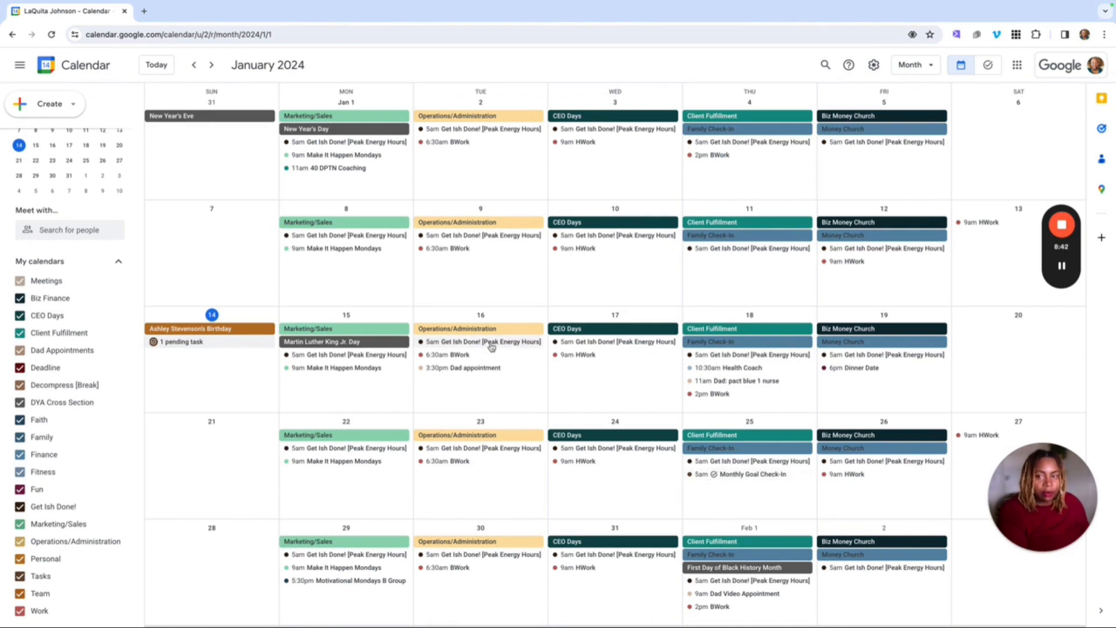
View the January 1, 2024 schedule by day and by week, and return to the month view
{"action": "left_click", "coordinate": [933, 66]}
{"action": "left_click", "coordinate": [925, 99]}
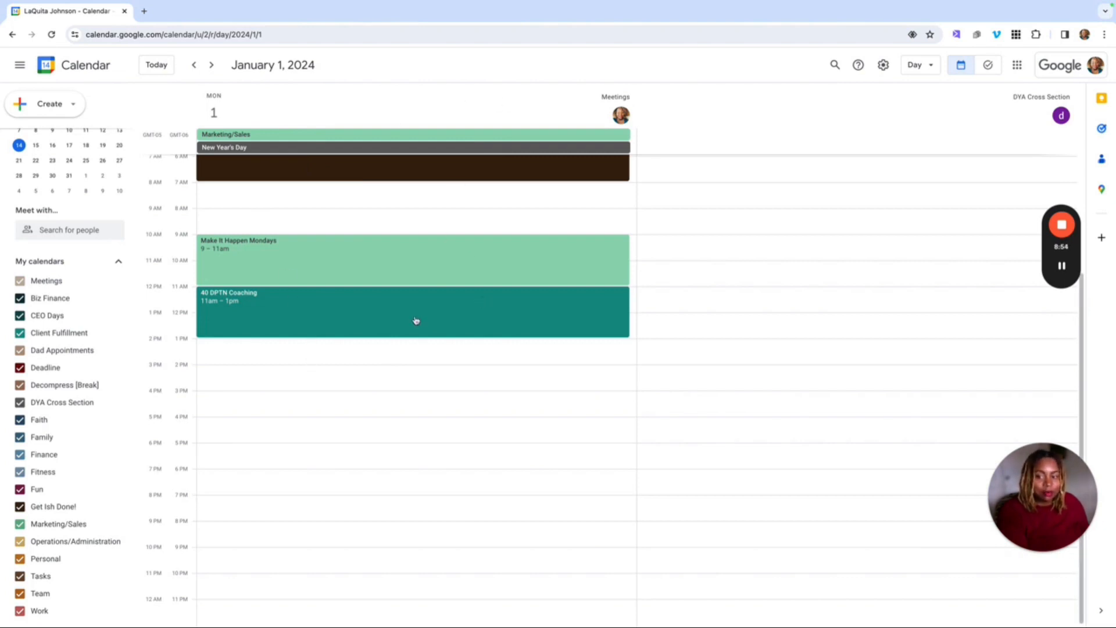
{"action": "left_click", "coordinate": [937, 68]}
{"action": "left_click", "coordinate": [932, 112]}
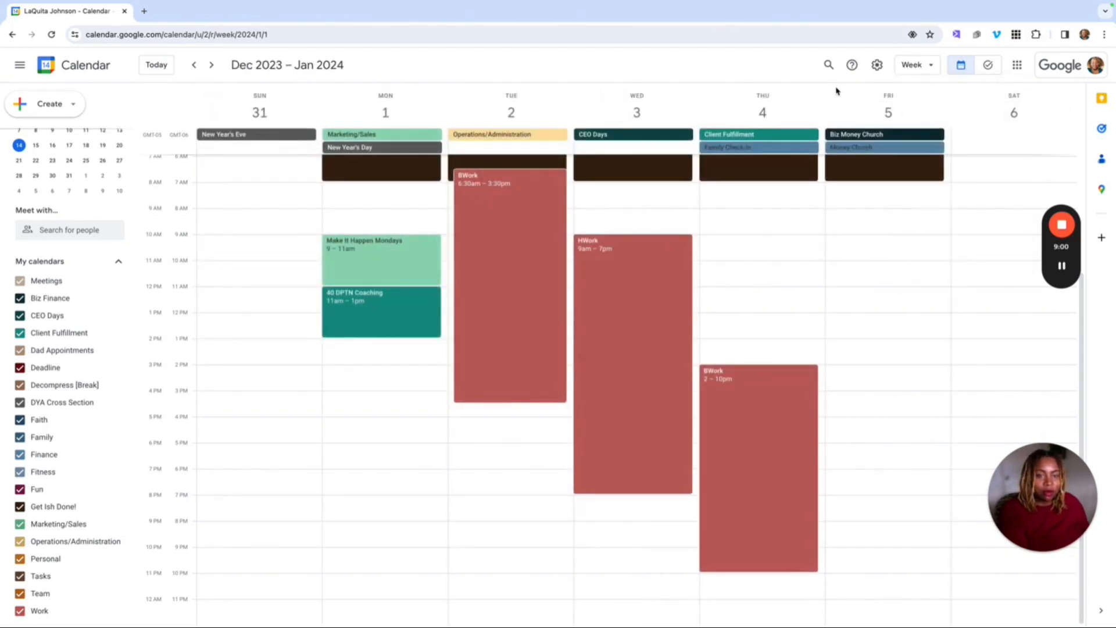
{"action": "left_click", "coordinate": [934, 66]}
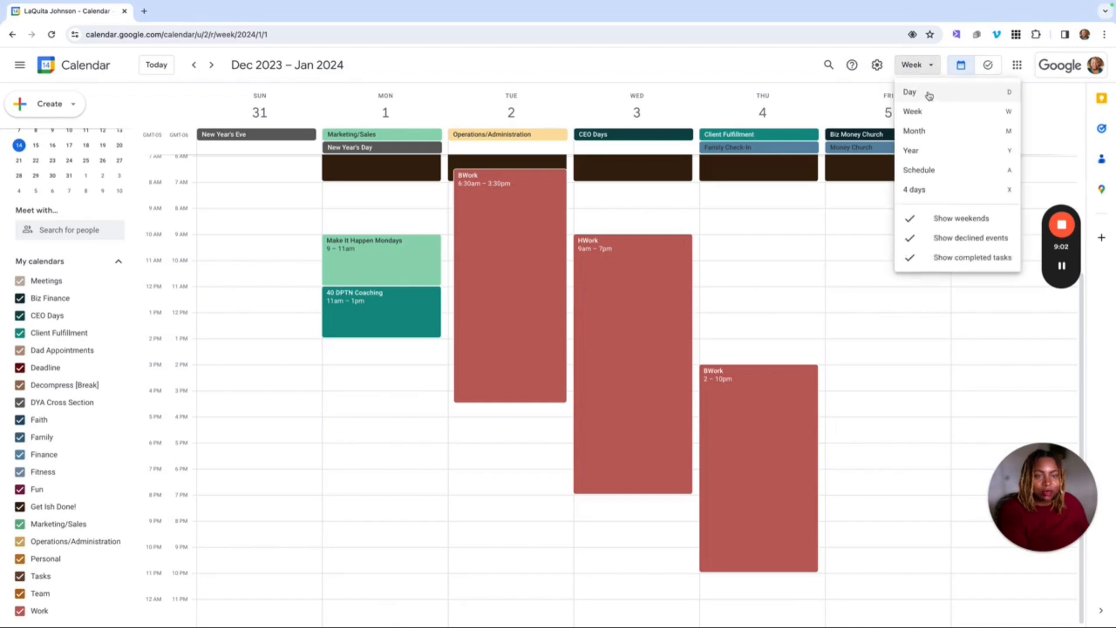
{"action": "left_click", "coordinate": [911, 133]}
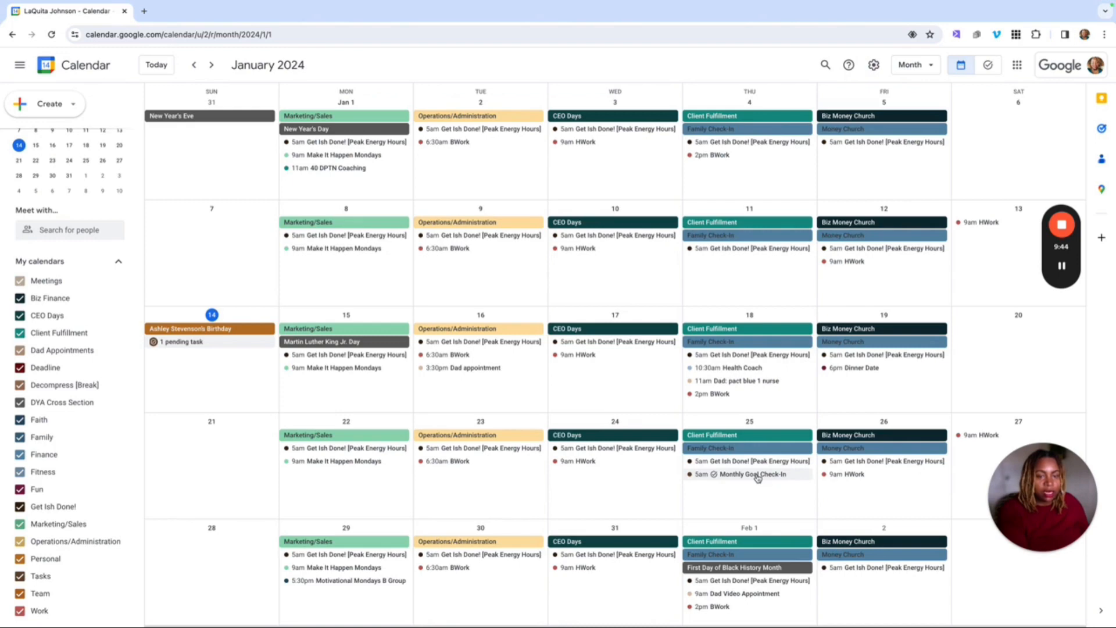
{"action": "left_click", "coordinate": [737, 430]}
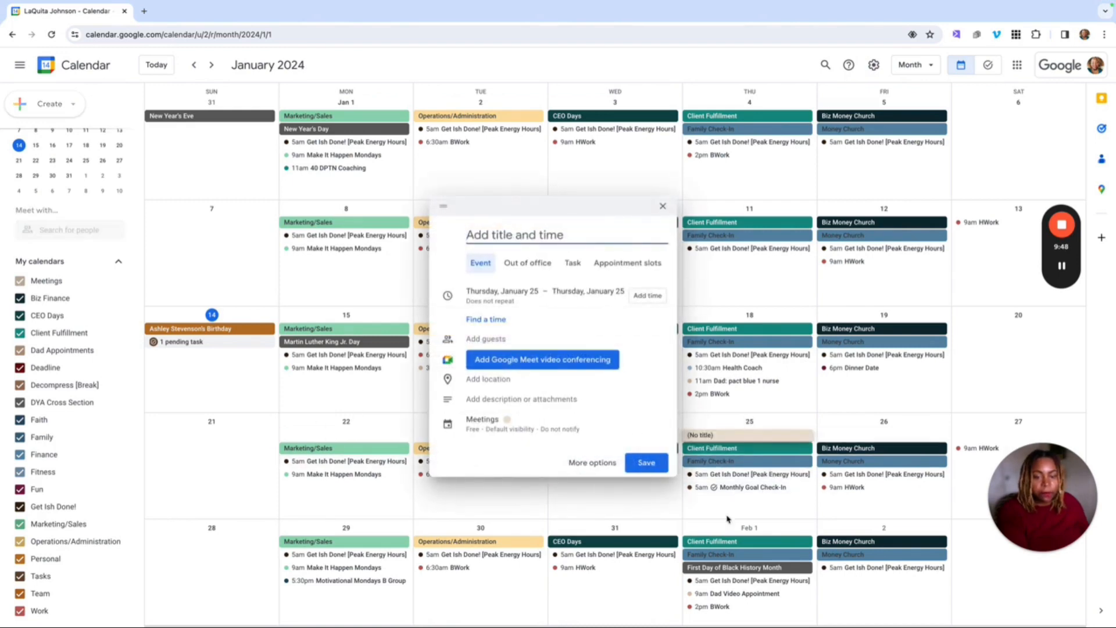
{"action": "left_click_drag", "start_coordinate": [653, 205], "coordinate": [657, 208]}
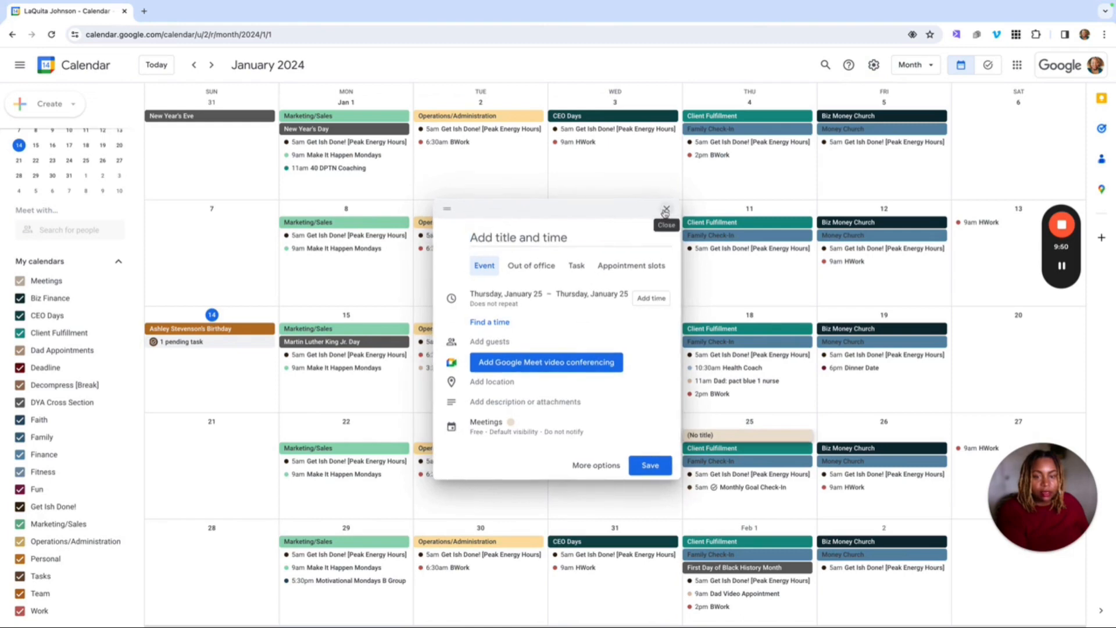
{"action": "left_click", "coordinate": [667, 209]}
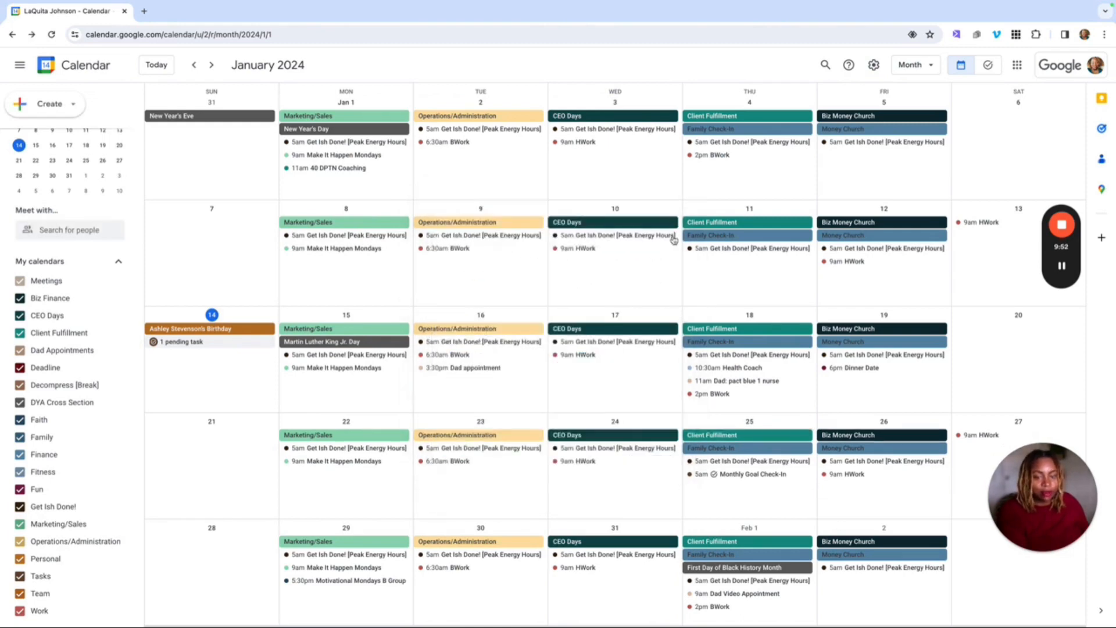
{"action": "left_click", "coordinate": [783, 503]}
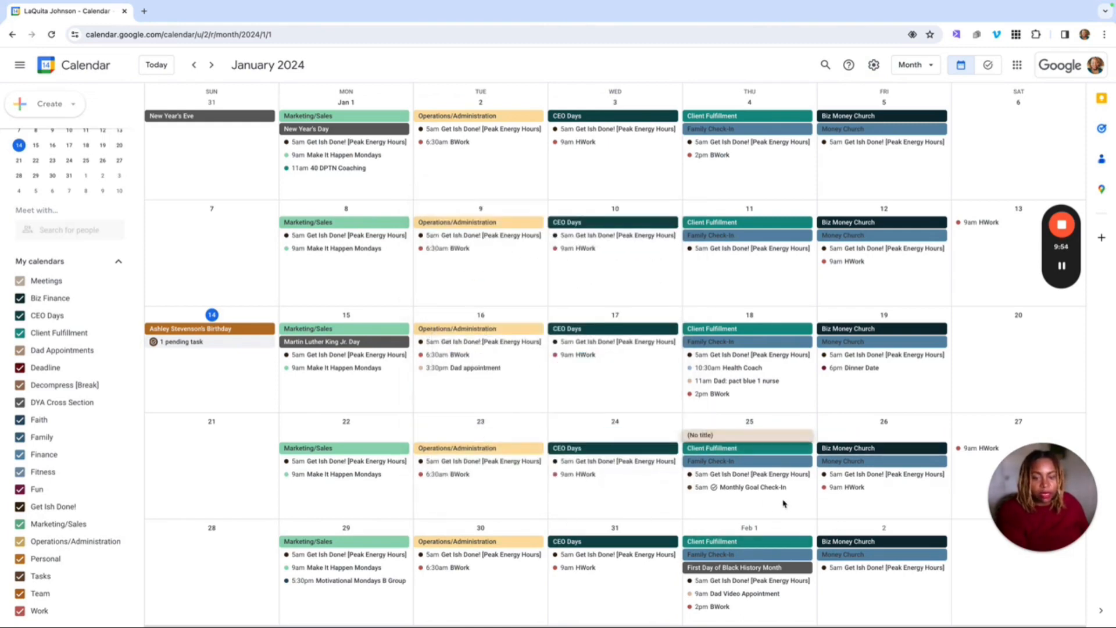
{"action": "left_click", "coordinate": [666, 204]}
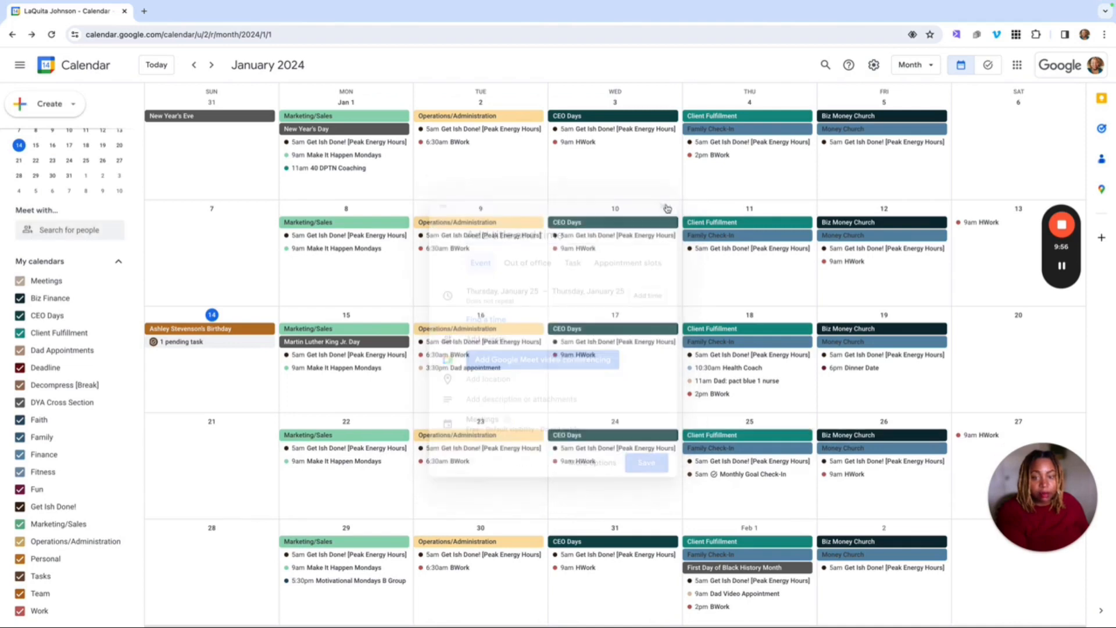
Review the details of the January 25 Monthly Goal Check-In task from the month view and close them
{"action": "left_click", "coordinate": [915, 65]}
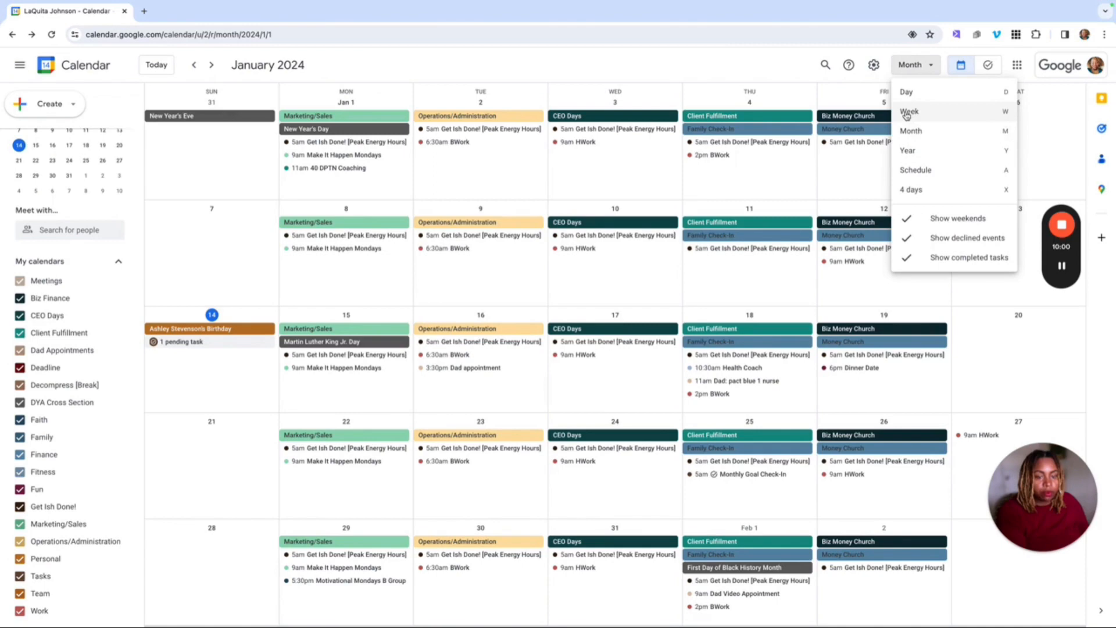
{"action": "left_click", "coordinate": [728, 475]}
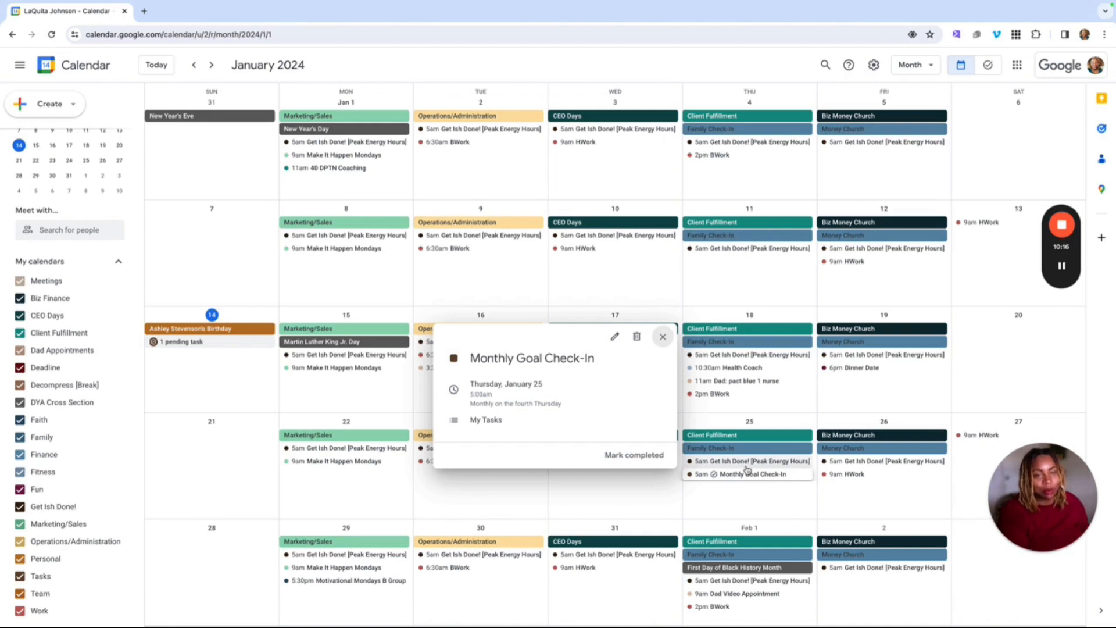
{"action": "left_click", "coordinate": [663, 337]}
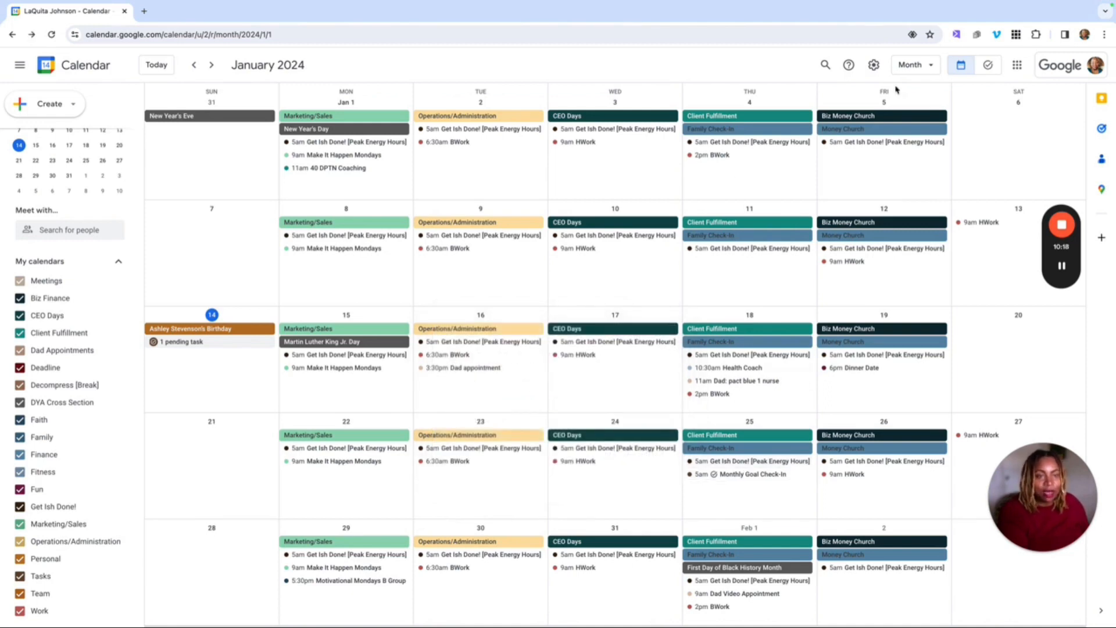
Examine the week of January 21–27, 2024 in the week view, checking the Monthly Goal Check-In task's details
{"action": "left_click", "coordinate": [933, 68]}
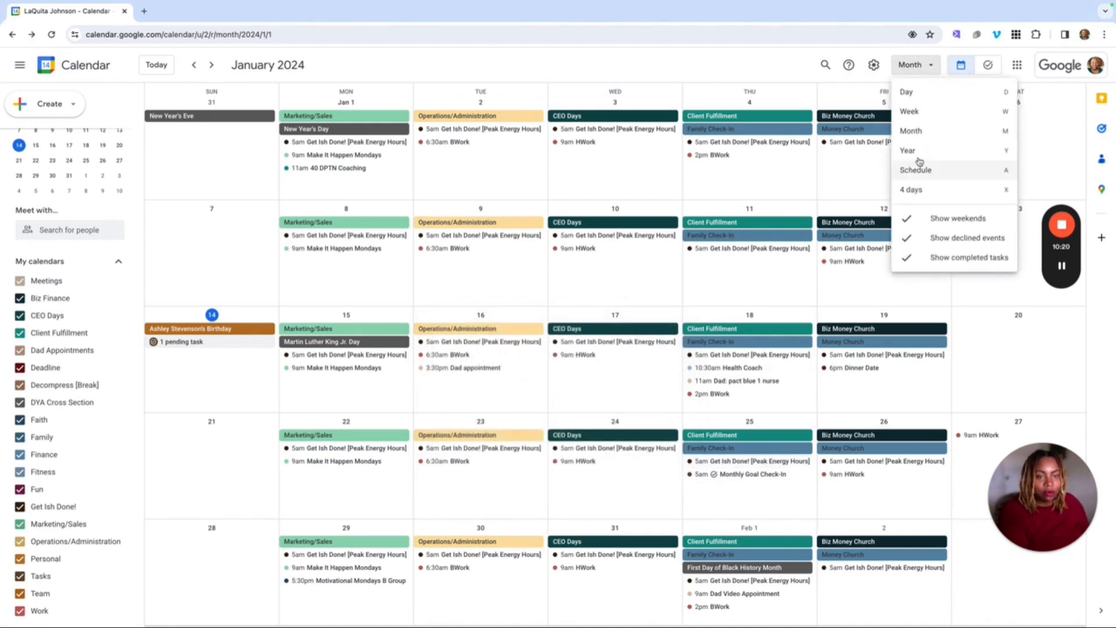
{"action": "left_click", "coordinate": [915, 111]}
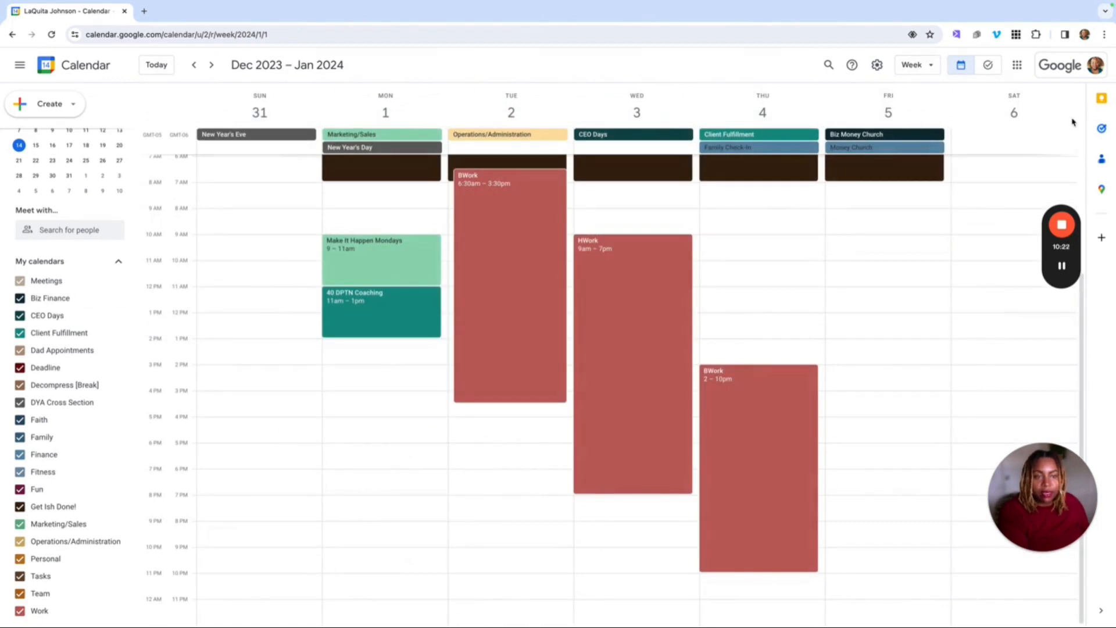
{"action": "left_click", "coordinate": [212, 66]}
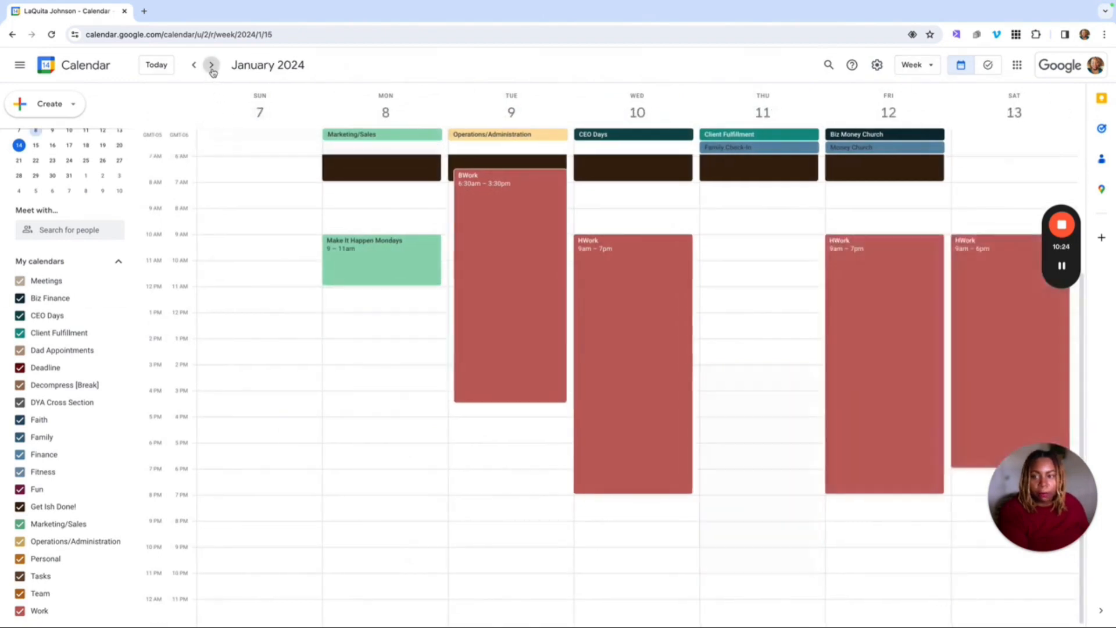
{"action": "left_click", "coordinate": [212, 67]}
{"action": "left_click", "coordinate": [213, 67]}
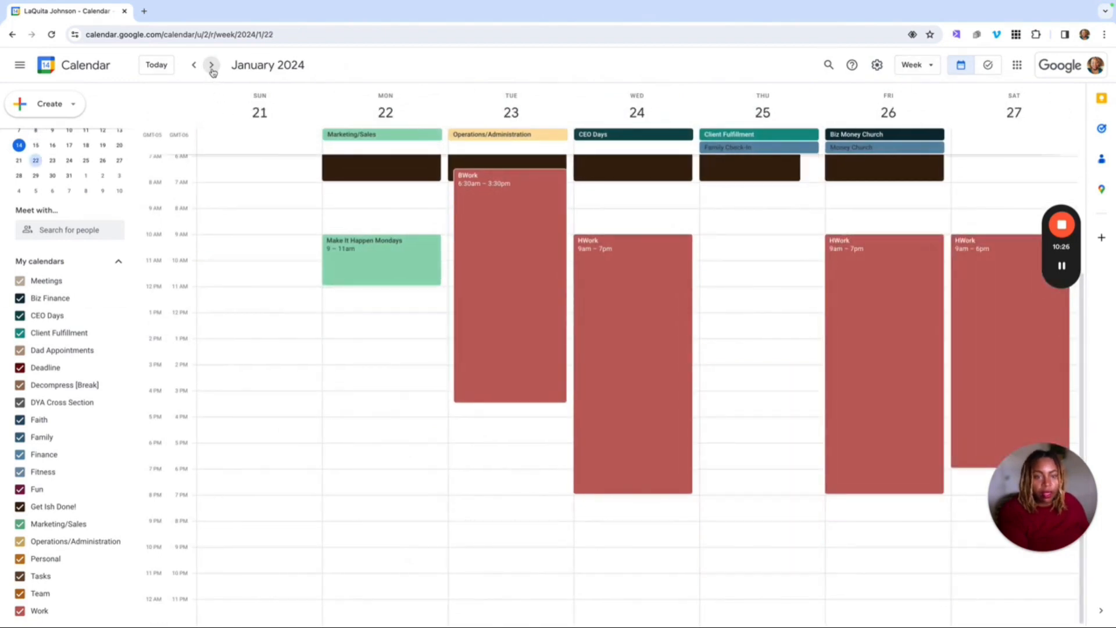
{"action": "scroll", "coordinate": [768, 356], "scroll_direction": "up", "scroll_amount": 3}
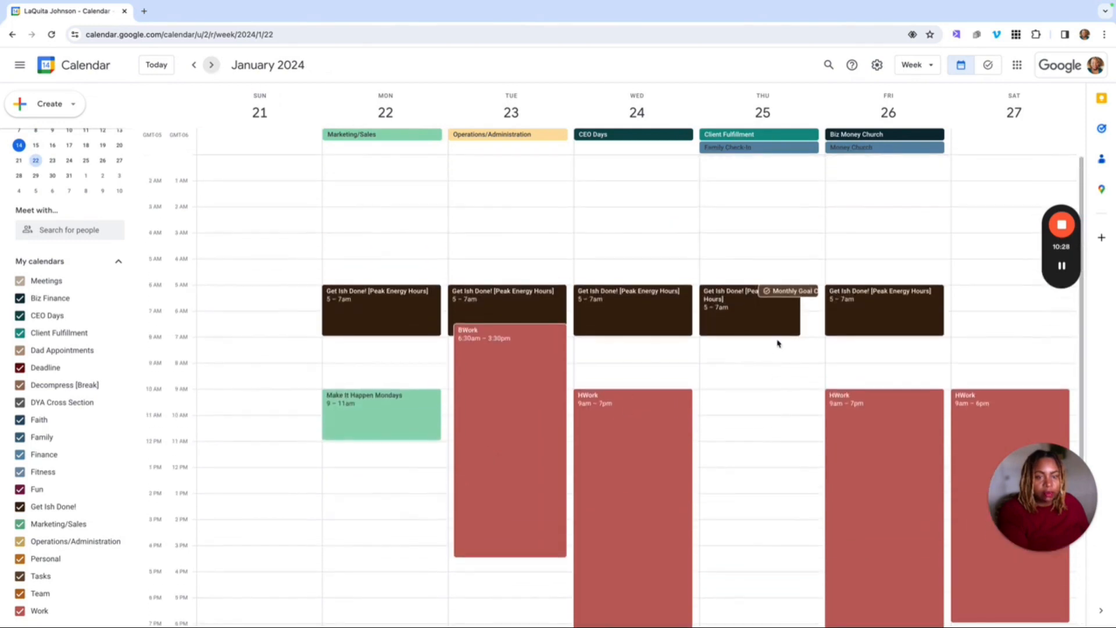
{"action": "left_click", "coordinate": [774, 293]}
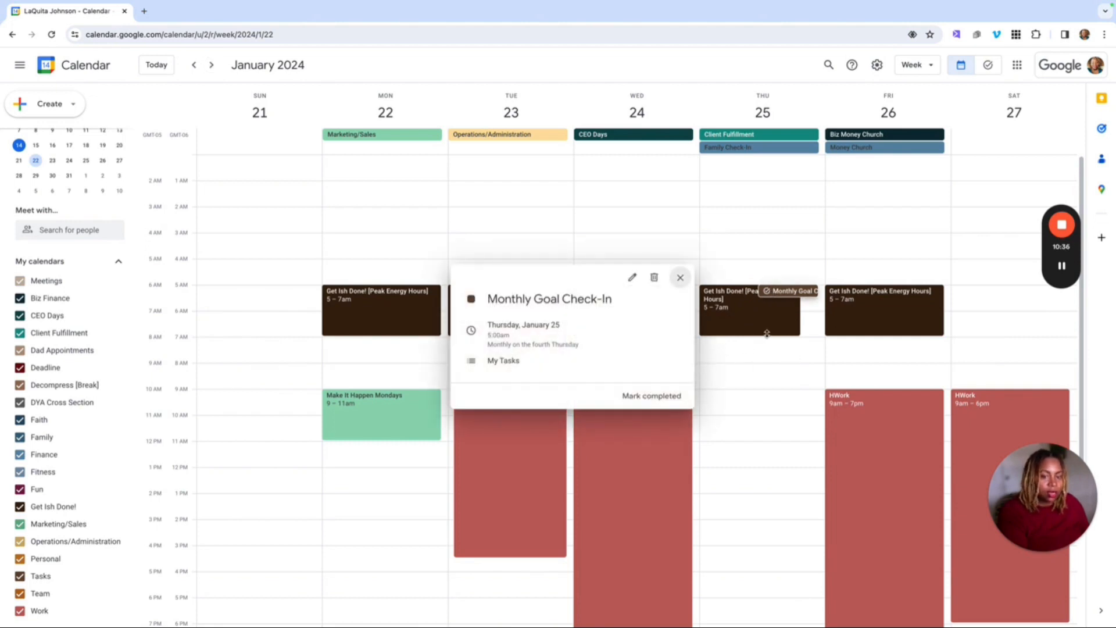
{"action": "left_click", "coordinate": [680, 277]}
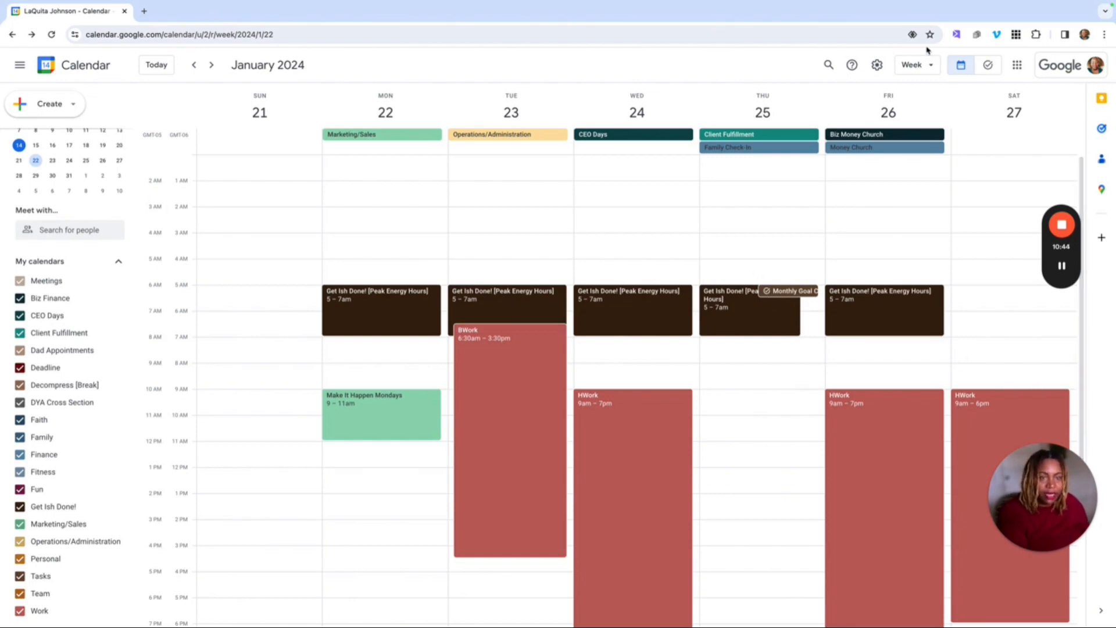
Switch back to the month view and go to November 2023
{"action": "left_click", "coordinate": [933, 66]}
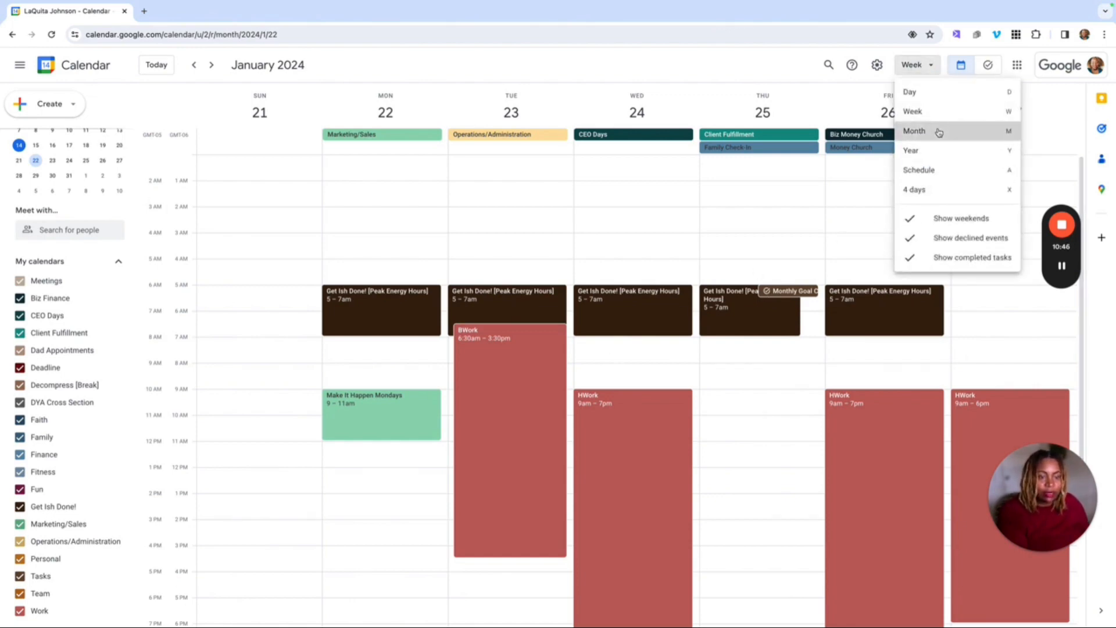
{"action": "left_click", "coordinate": [936, 128]}
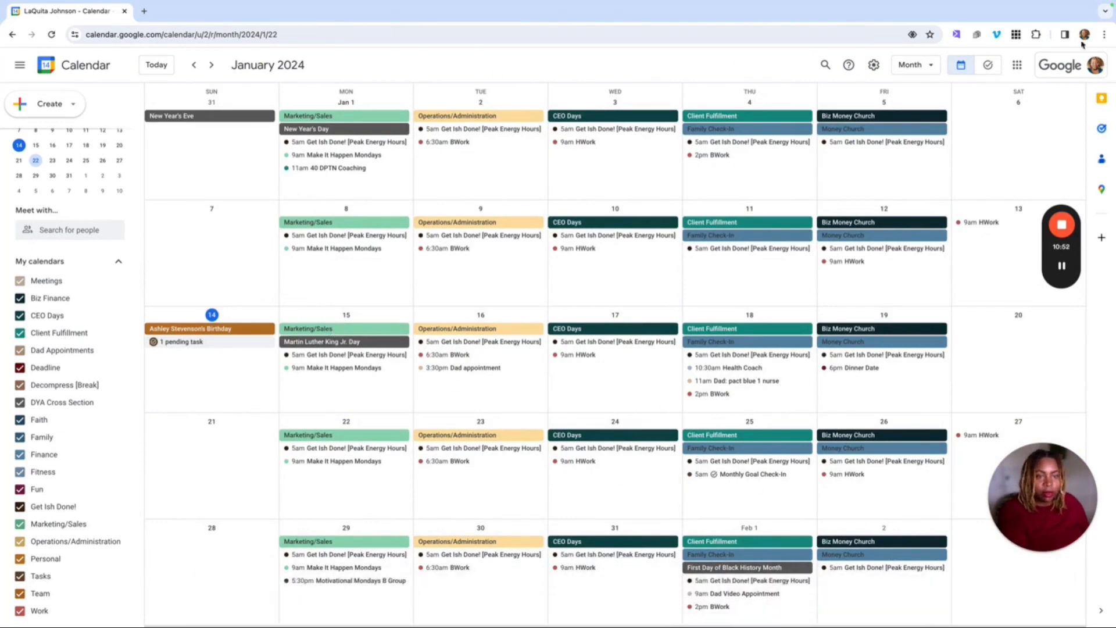
{"action": "left_click", "coordinate": [196, 67]}
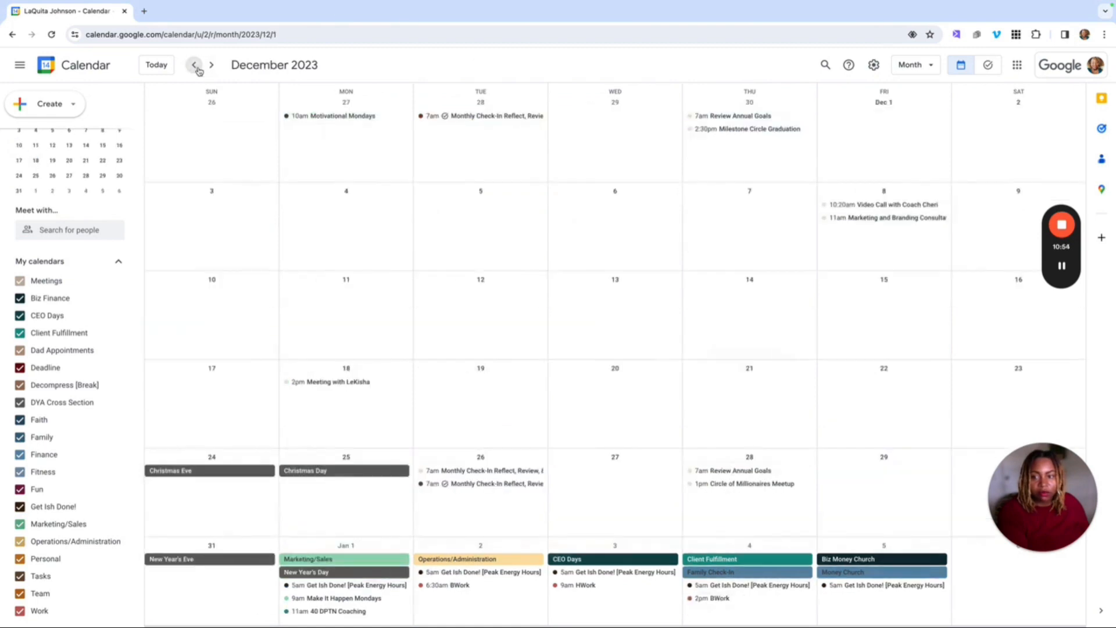
{"action": "left_click", "coordinate": [196, 67]}
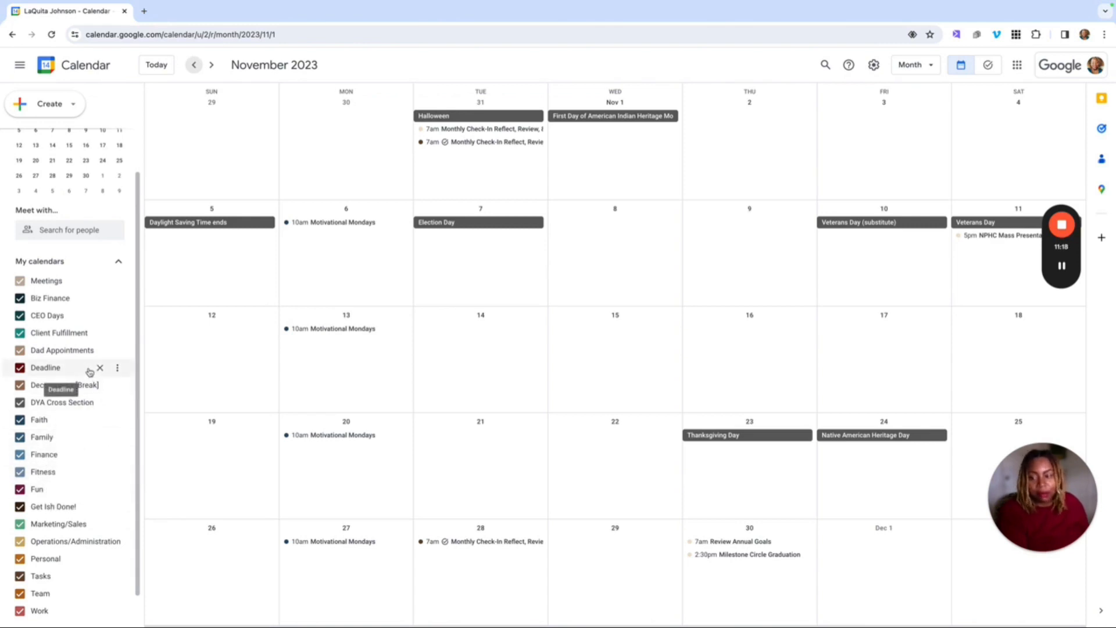
Start a new event in November 2023 titled Selfcare Sundays
{"action": "right_click", "coordinate": [159, 326]}
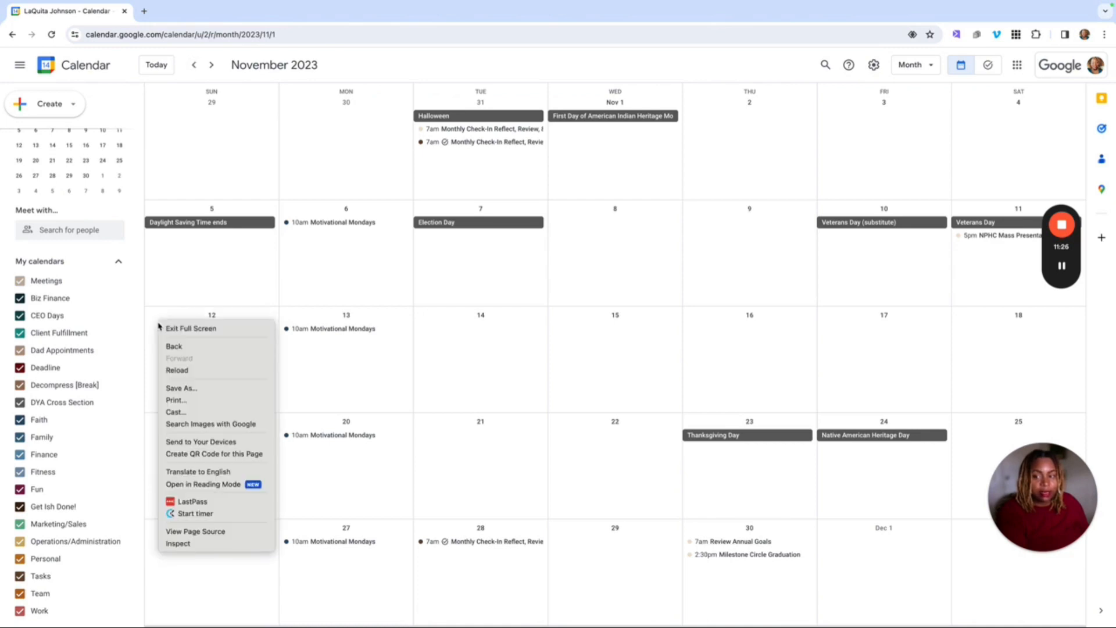
{"action": "left_click", "coordinate": [29, 104]}
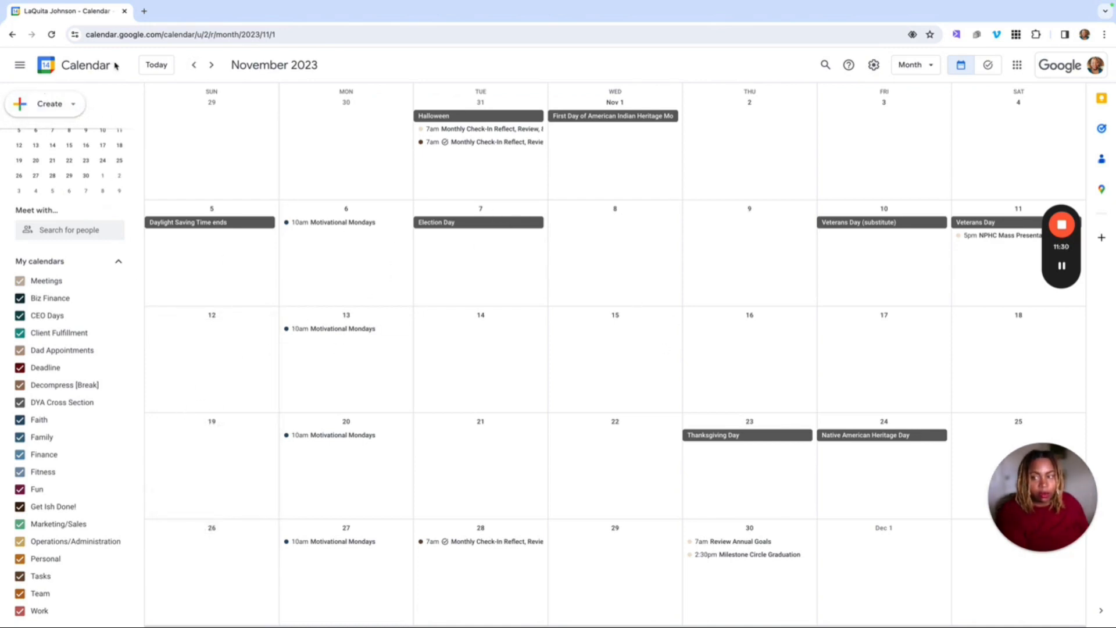
{"action": "left_click", "coordinate": [70, 112]}
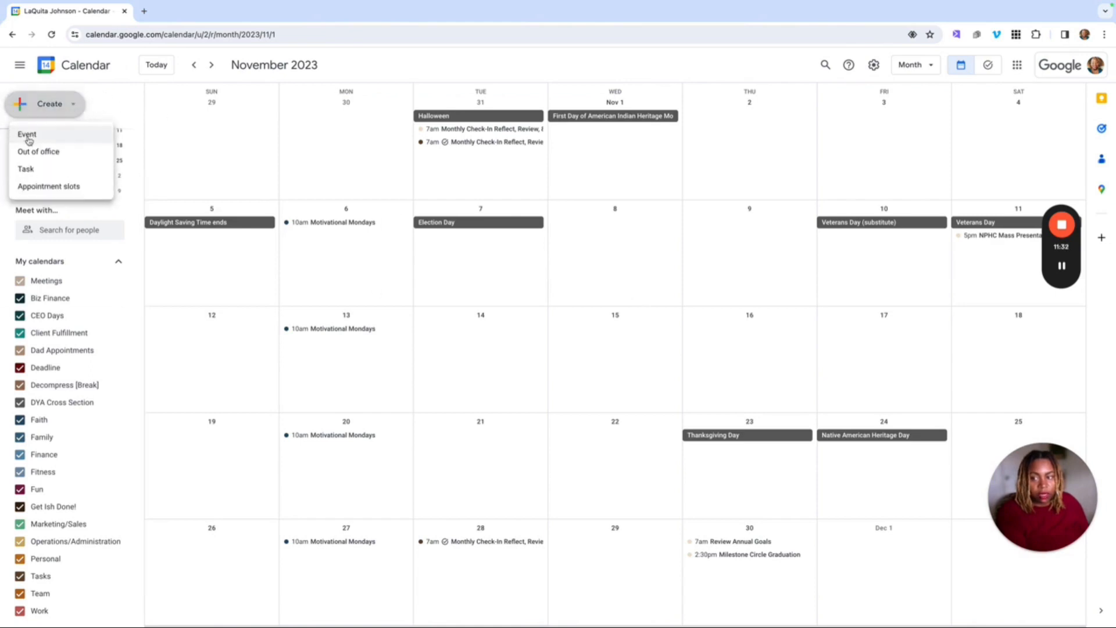
{"action": "left_click", "coordinate": [27, 132]}
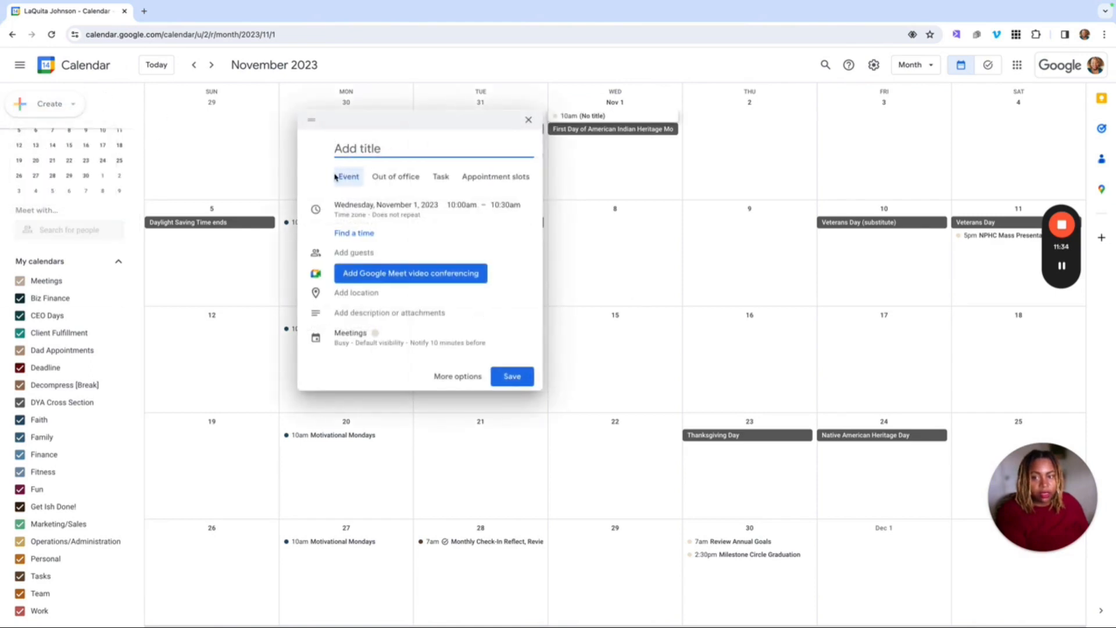
{"action": "type", "text": "Self"}
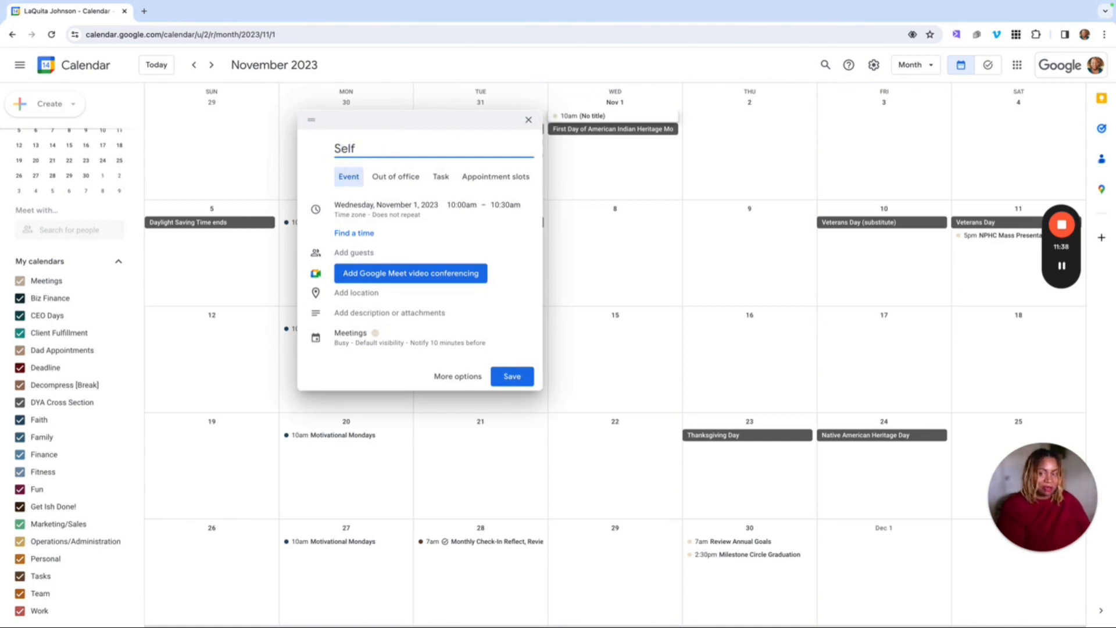
{"action": "type", "text": "care Sunay"}
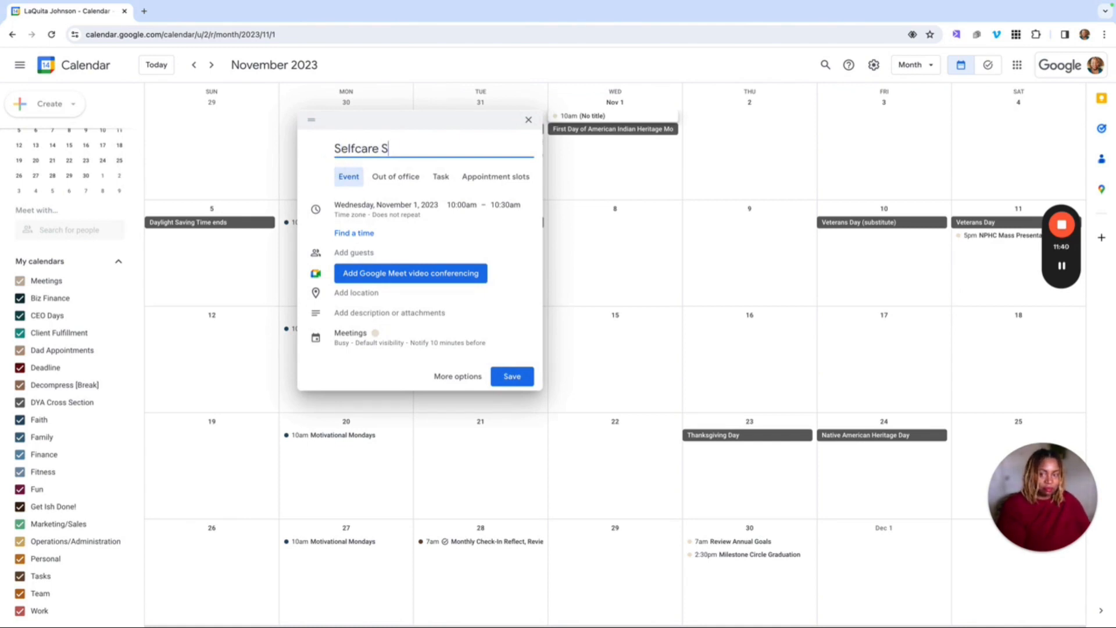
{"action": "key", "text": "BackSpace"}
{"action": "key", "text": "BackSpace"}
{"action": "type", "text": "days"}
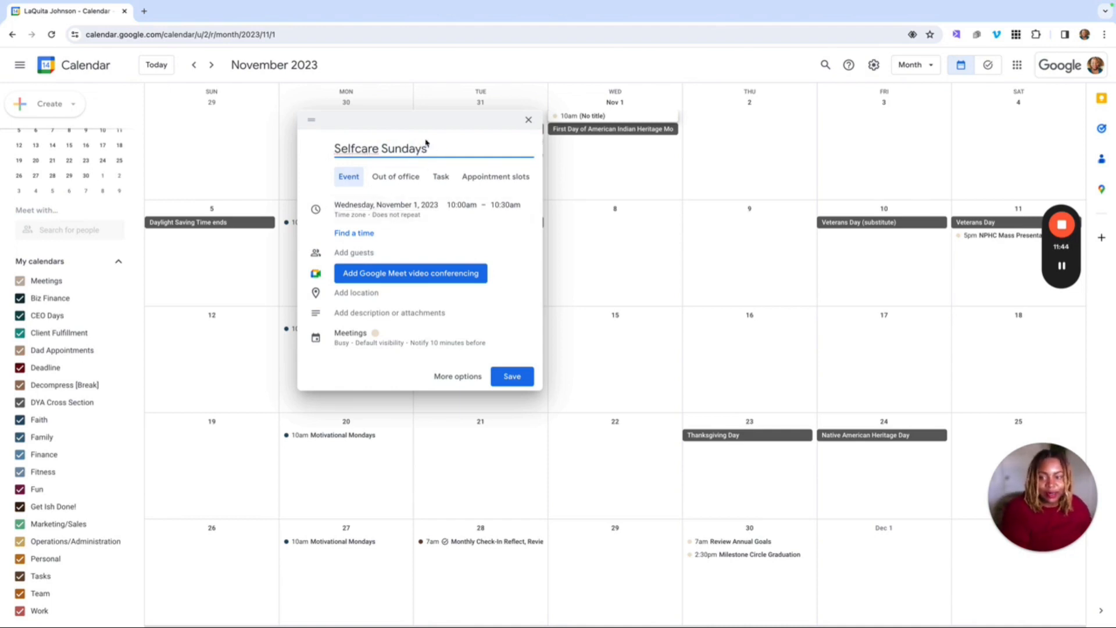
Make the Selfcare Sundays event last all day and set its date to Sunday, November 5, 2023
{"action": "left_click", "coordinate": [394, 209]}
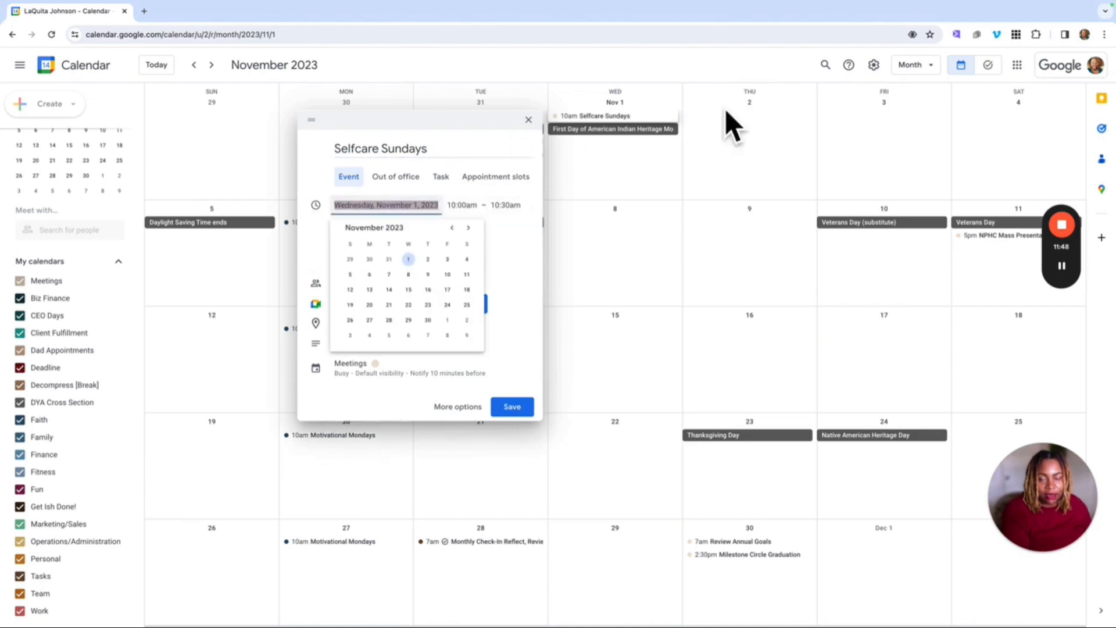
{"action": "left_click", "coordinate": [378, 193]}
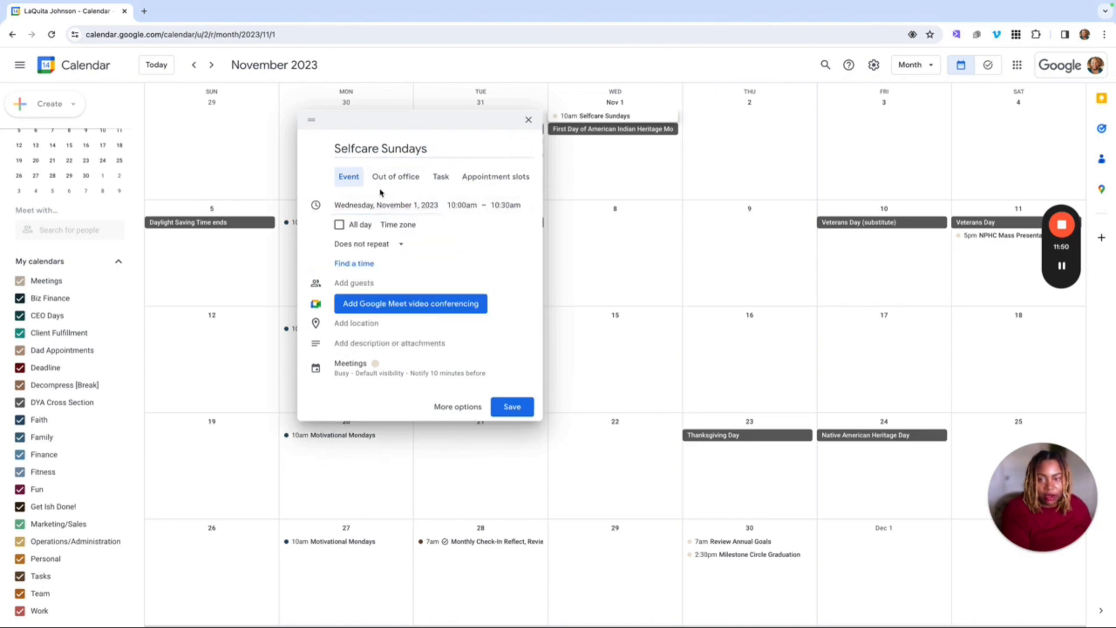
{"action": "left_click", "coordinate": [342, 226]}
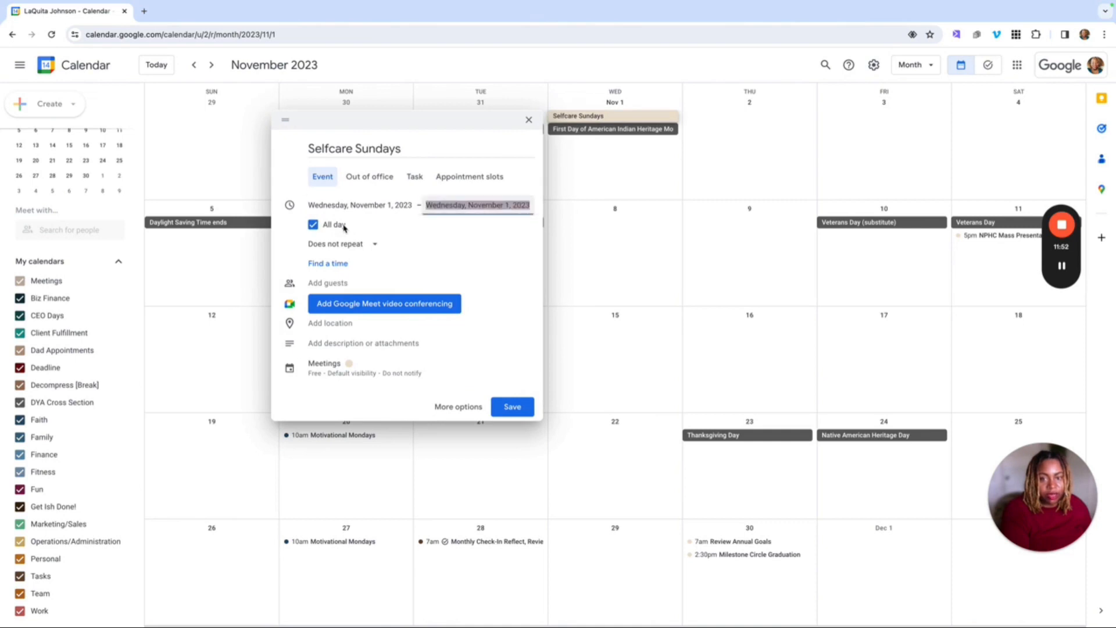
{"action": "left_click", "coordinate": [350, 206]}
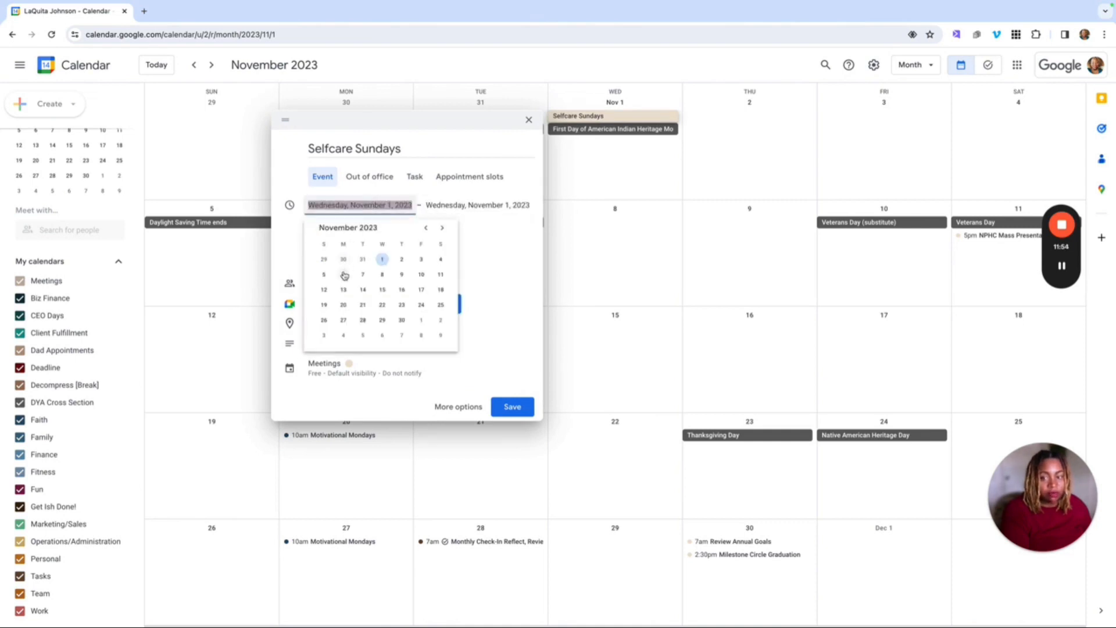
{"action": "left_click", "coordinate": [325, 276]}
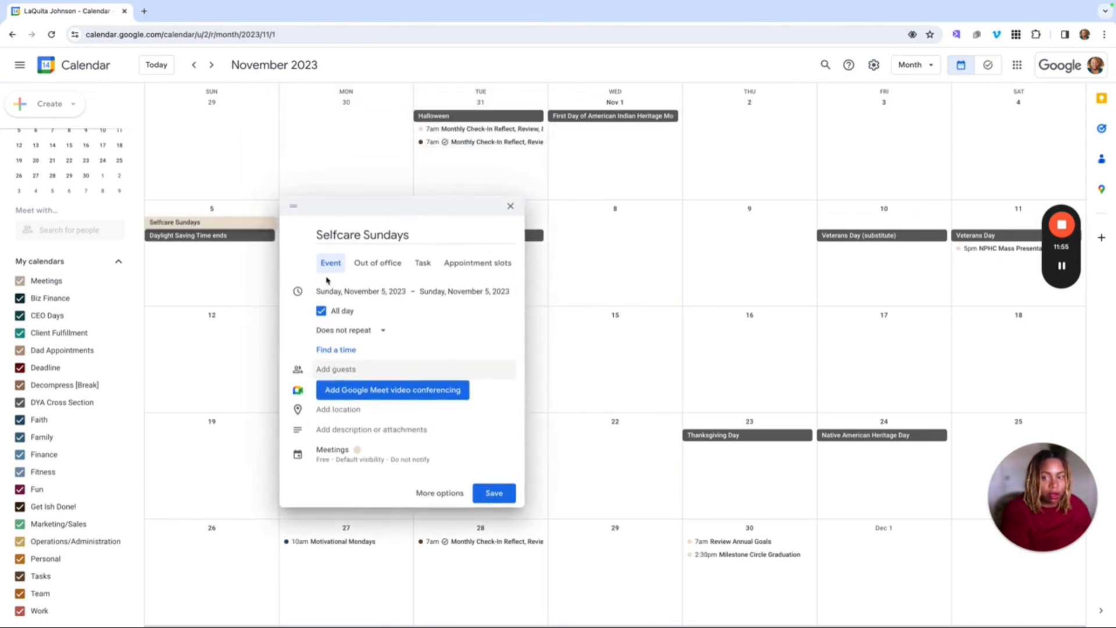
{"action": "left_click", "coordinate": [381, 333]}
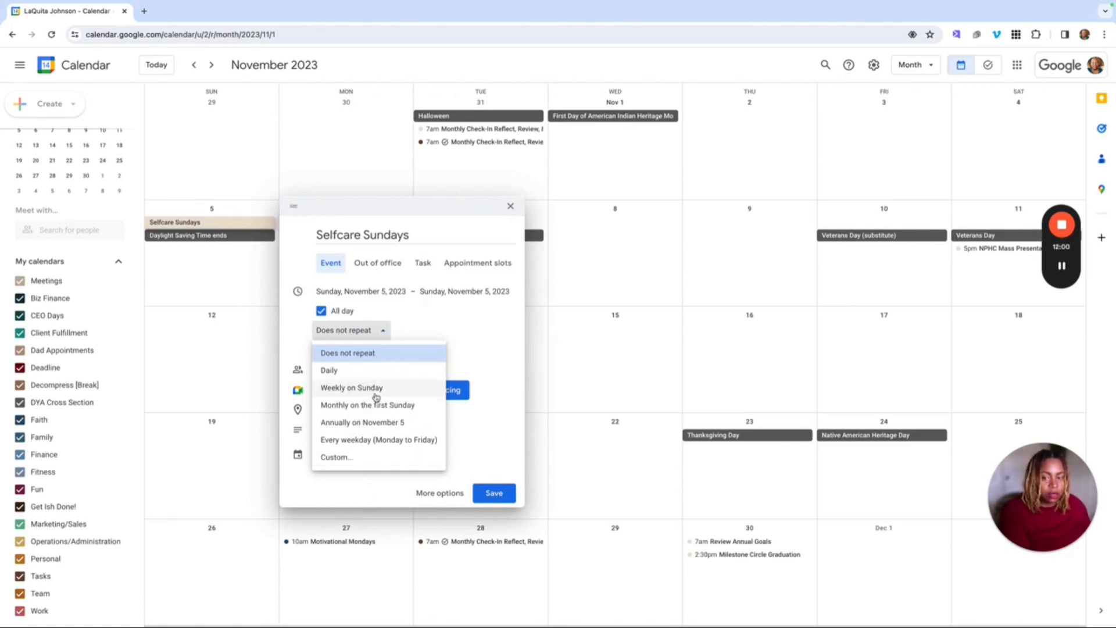
{"action": "left_click", "coordinate": [351, 459]}
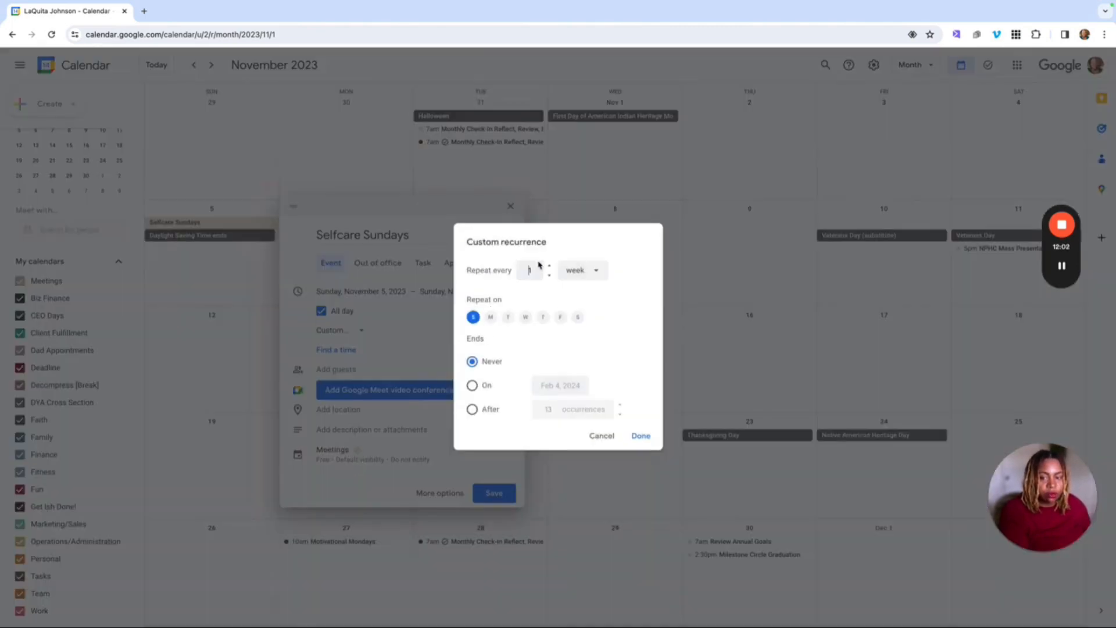
{"action": "left_click", "coordinate": [602, 436]}
Make the event repeat weekly on Sunday and assign it to the Fitness calendar
{"action": "left_click", "coordinate": [360, 330]}
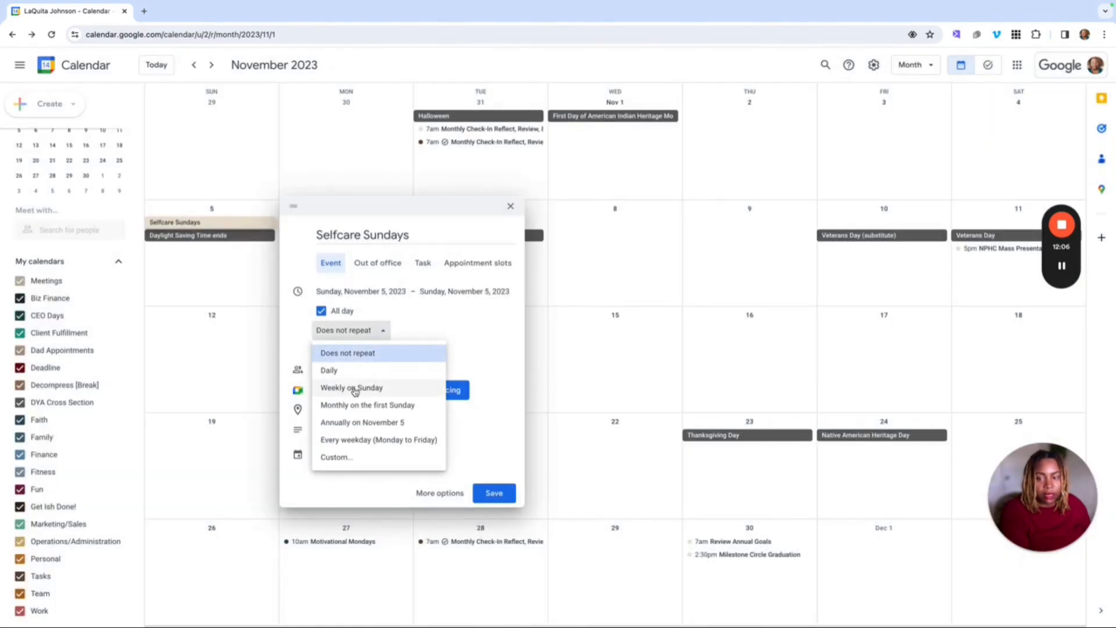
{"action": "left_click", "coordinate": [355, 387]}
{"action": "left_click", "coordinate": [342, 461]}
{"action": "left_click", "coordinate": [342, 459]}
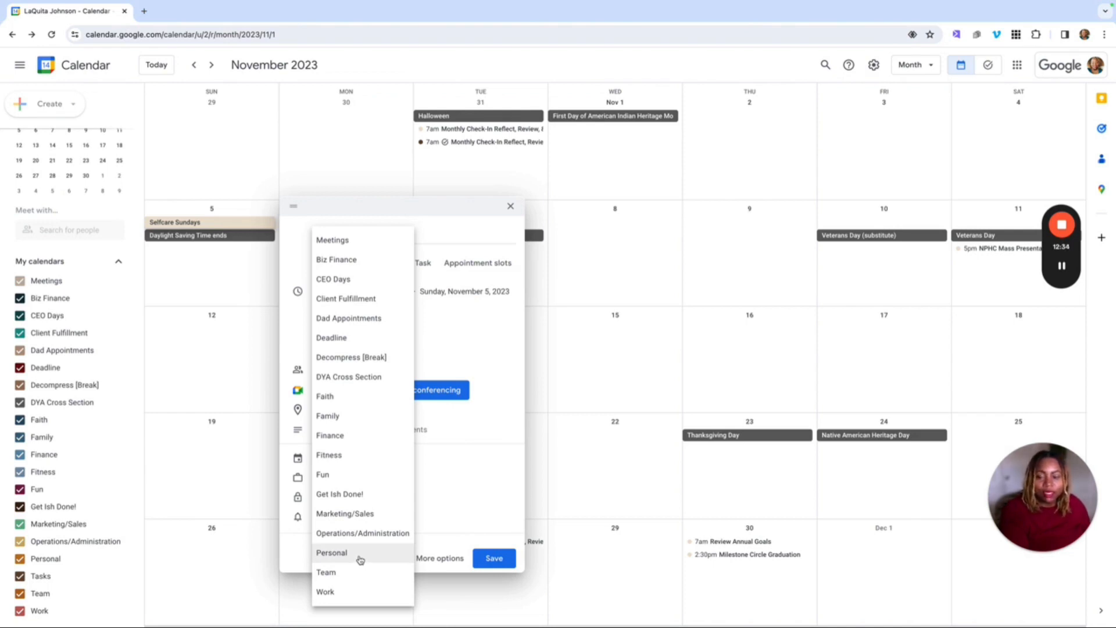
{"action": "left_click", "coordinate": [357, 455]}
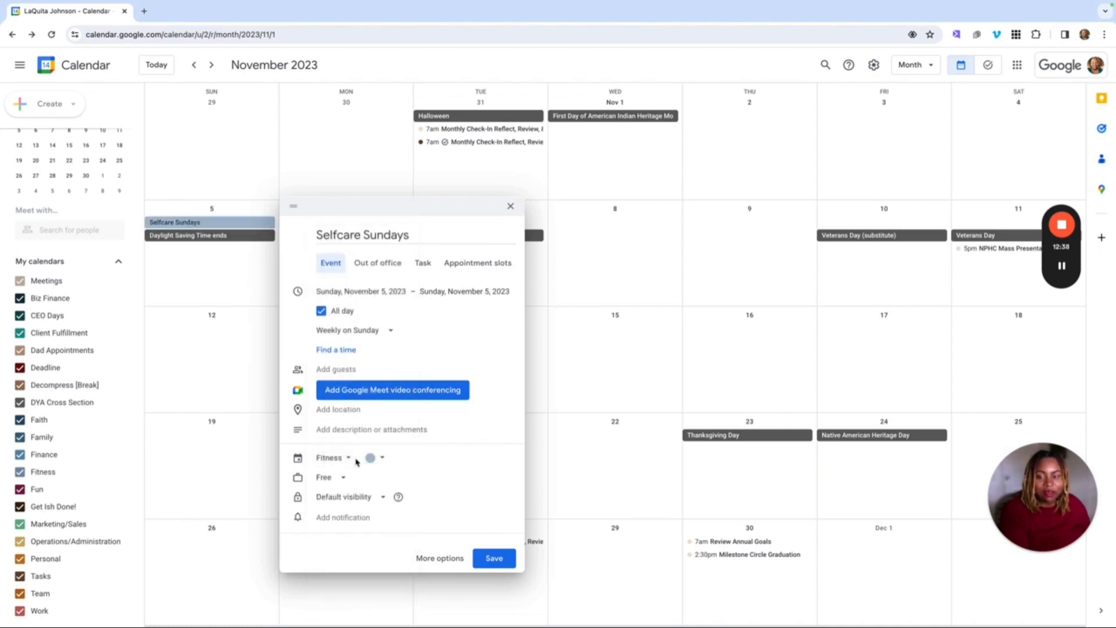
Change the event's calendar to Personal, shorten its title to Selfcare, and save it
{"action": "left_click", "coordinate": [347, 458]}
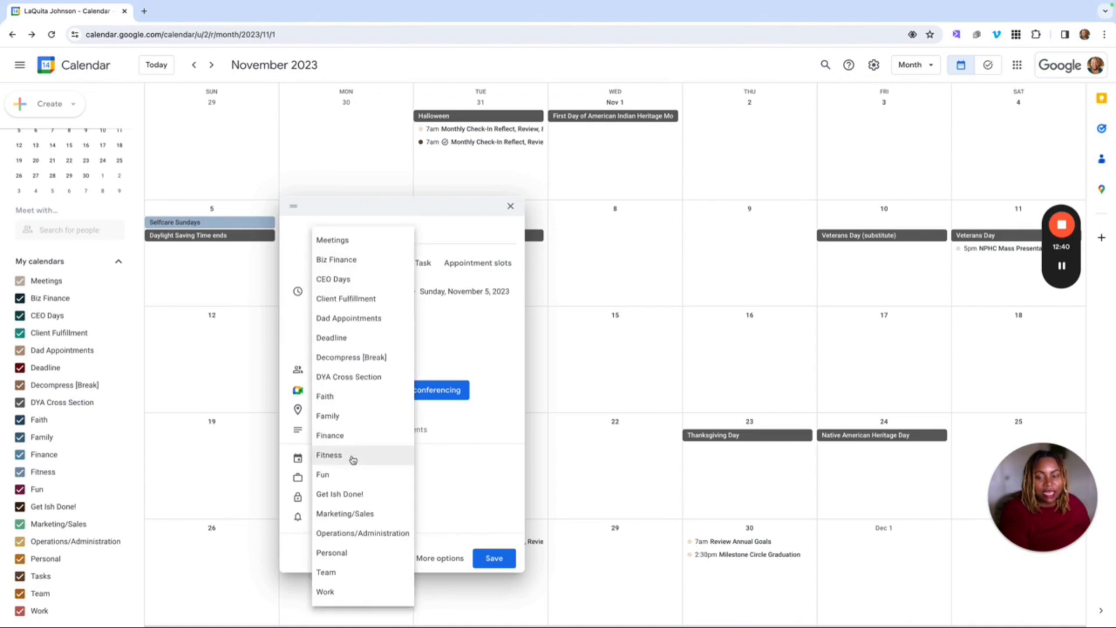
{"action": "left_click", "coordinate": [348, 559]}
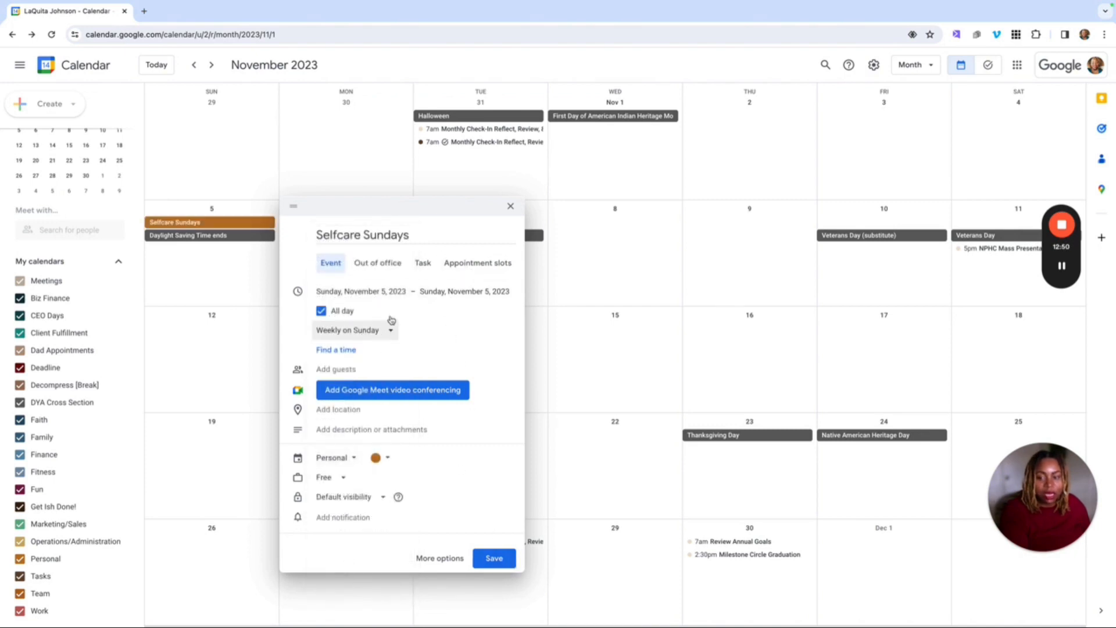
{"action": "left_click", "coordinate": [505, 566]}
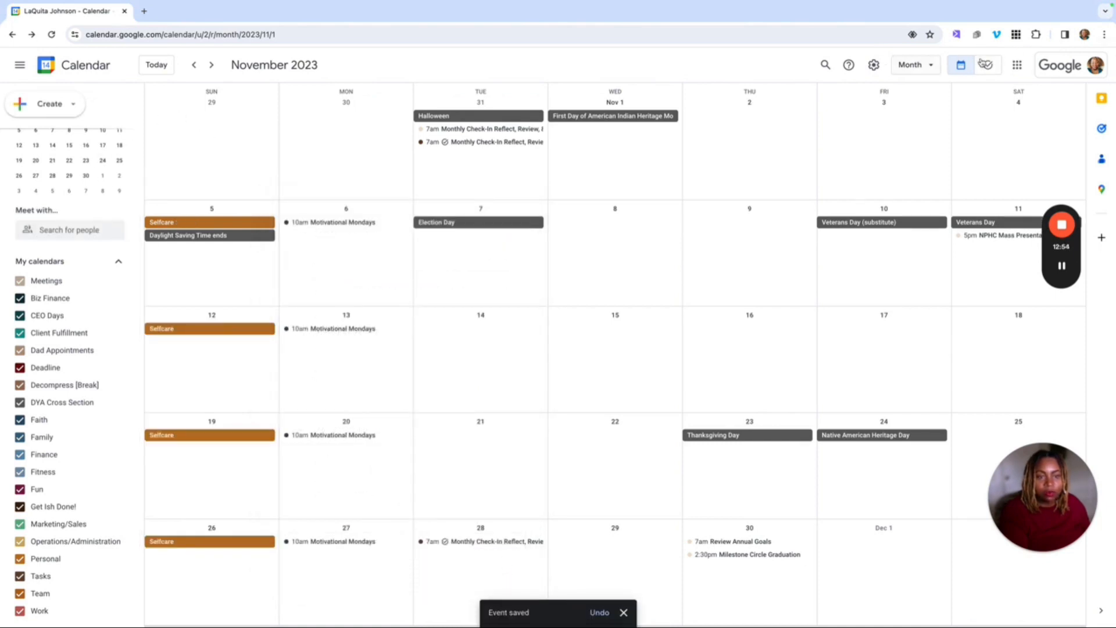
Open the December 31 occurrence of the Selfcare event from the January 2024 month view and reassign it to the Fitness calendar
{"action": "left_click", "coordinate": [213, 66]}
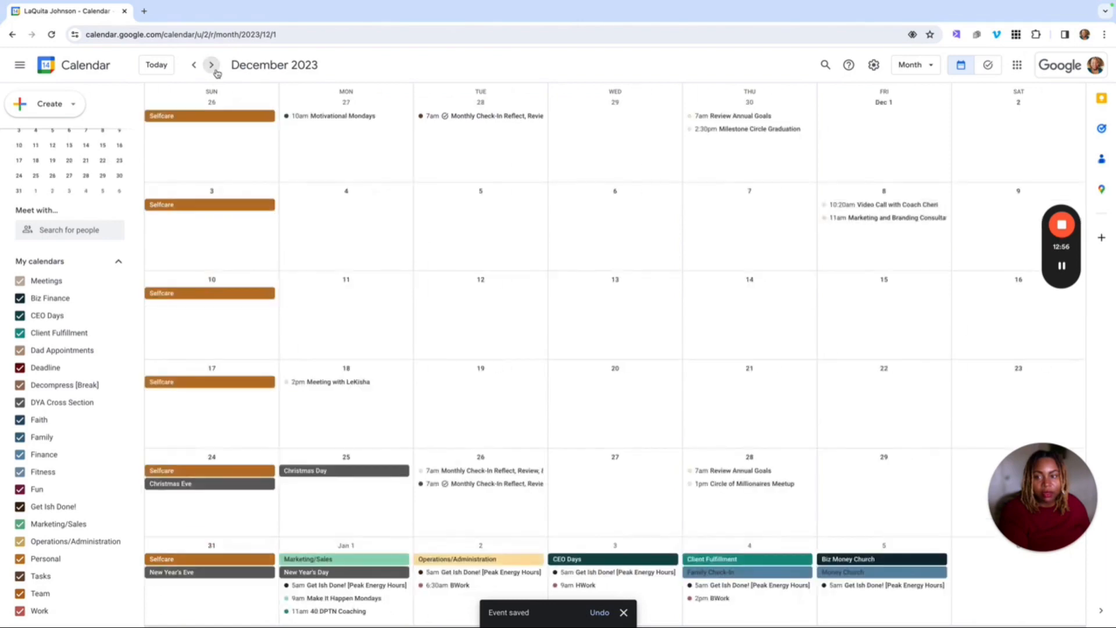
{"action": "left_click", "coordinate": [212, 66]}
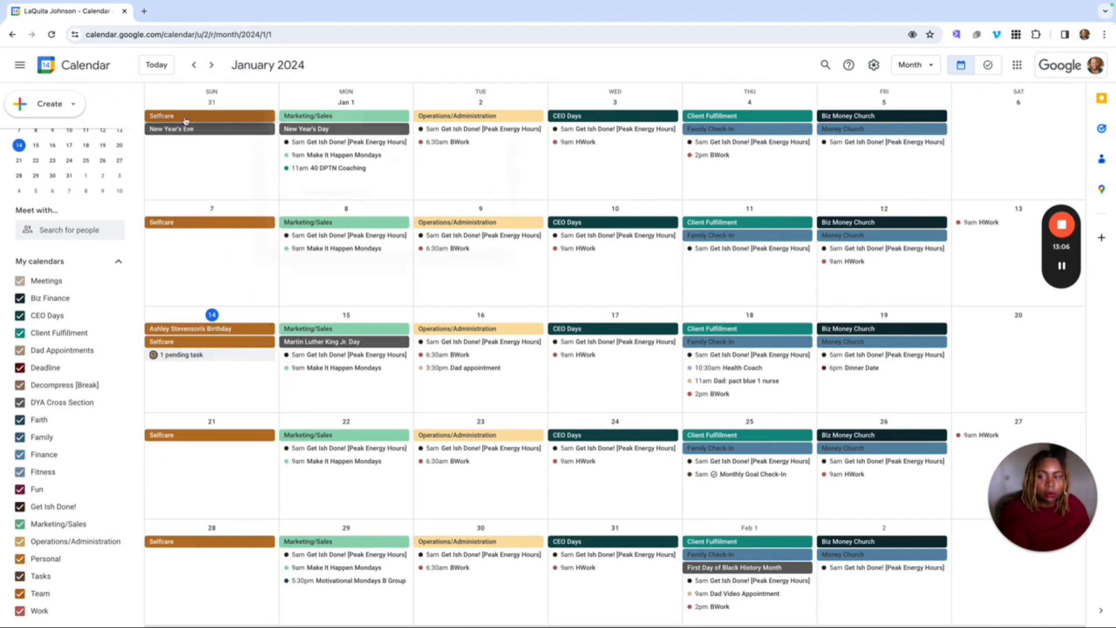
{"action": "left_click", "coordinate": [186, 119]}
{"action": "left_click", "coordinate": [414, 126]}
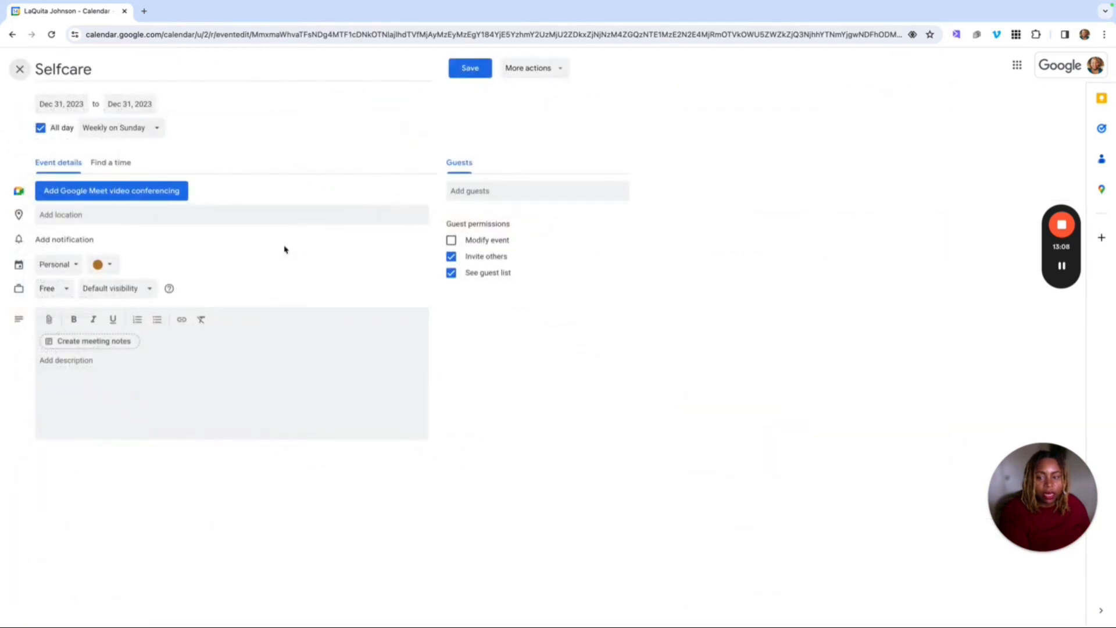
{"action": "left_click", "coordinate": [75, 263]}
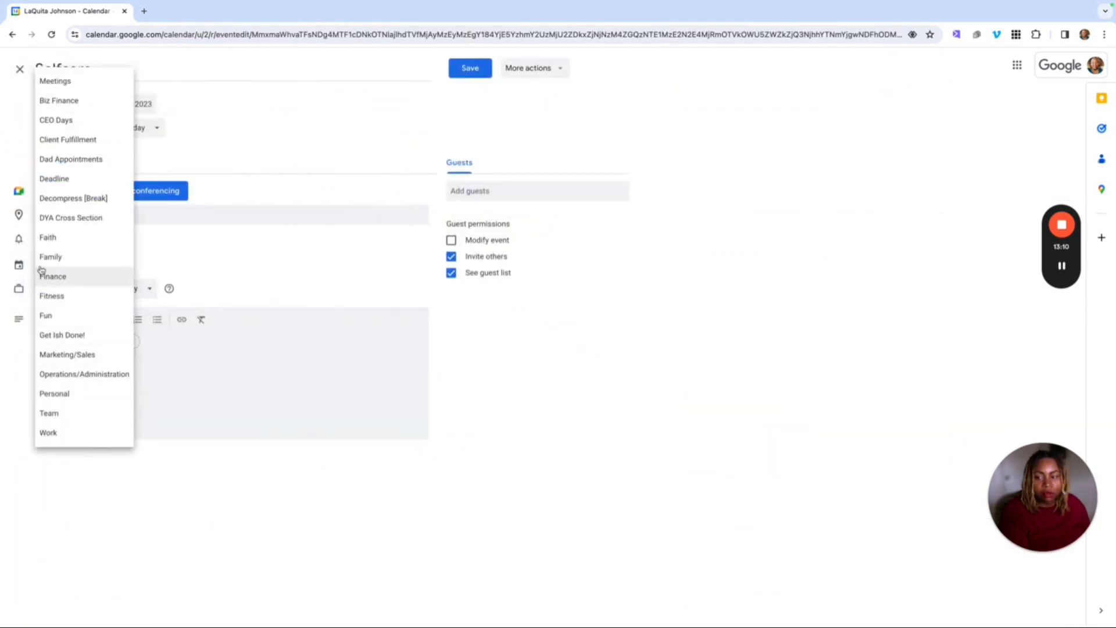
{"action": "left_click", "coordinate": [56, 296]}
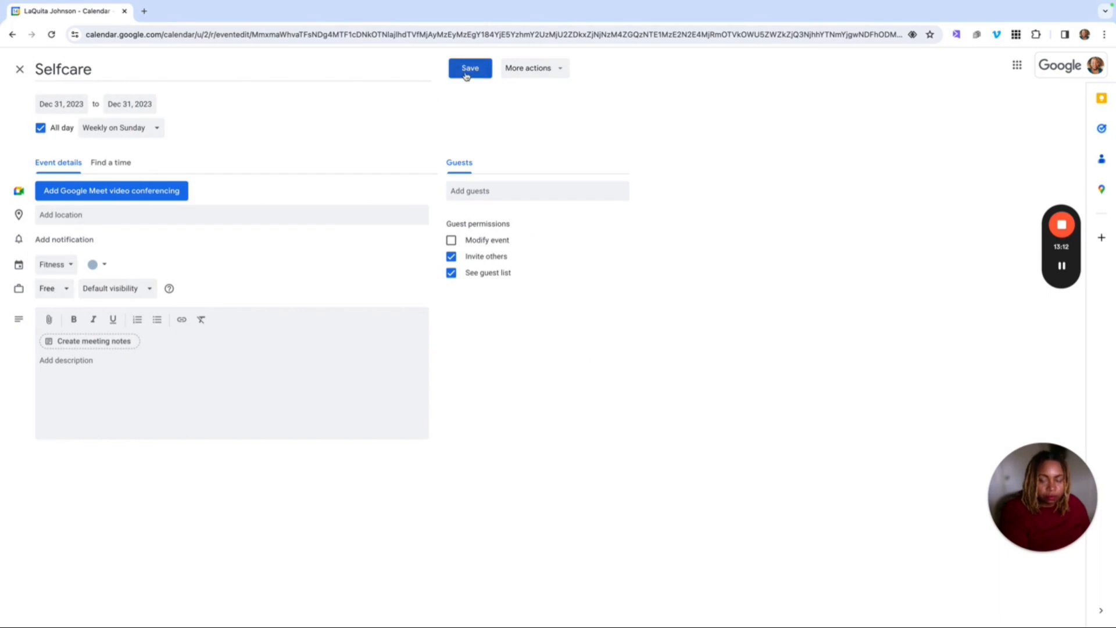
{"action": "left_click", "coordinate": [470, 68]}
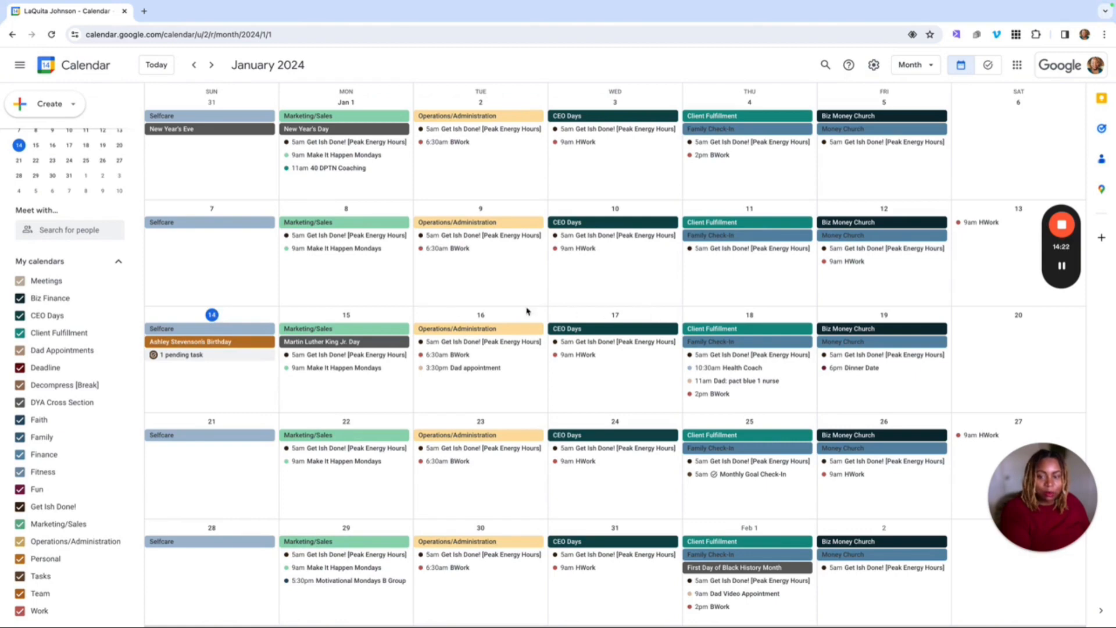
Examine the week of January 14–20, 2024 in the week view, from the early morning blocks through the evening events
{"action": "left_click", "coordinate": [936, 70]}
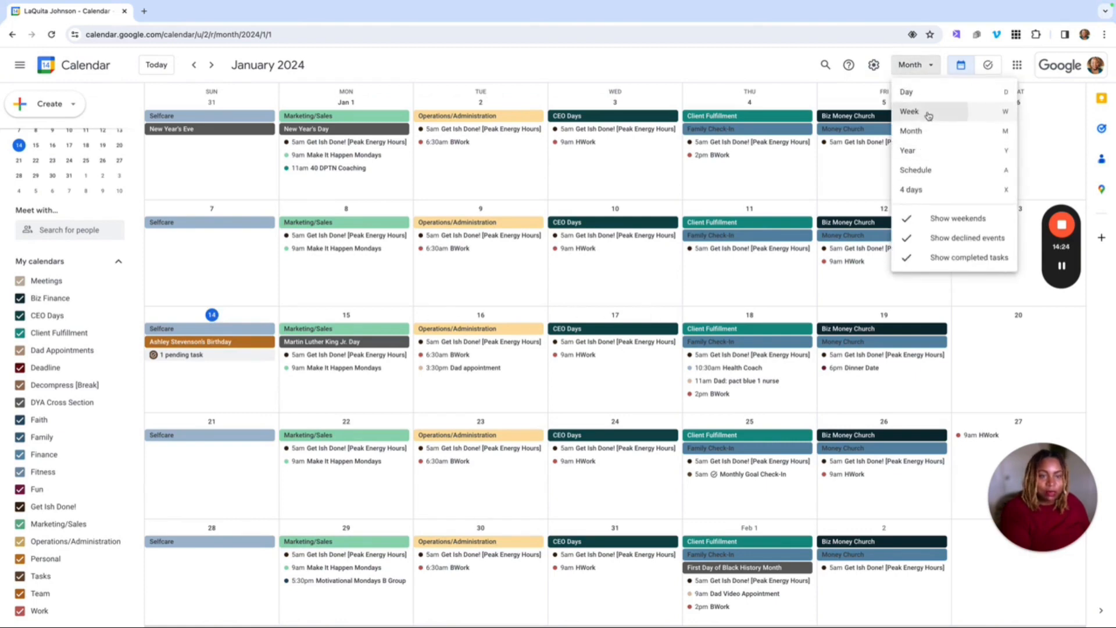
{"action": "left_click", "coordinate": [928, 116]}
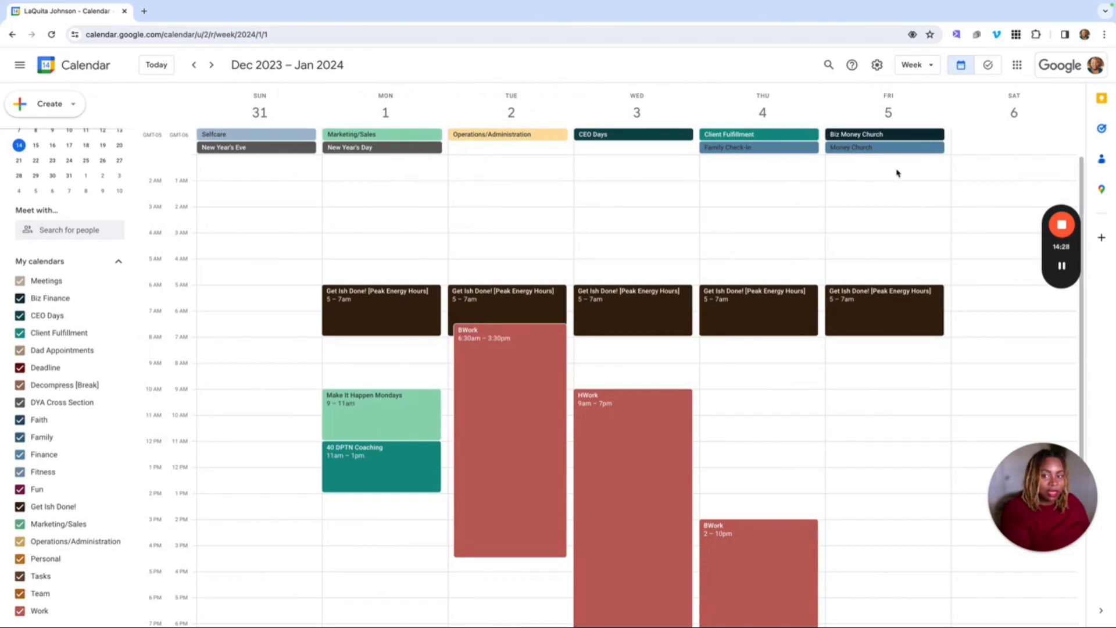
{"action": "left_click", "coordinate": [211, 66]}
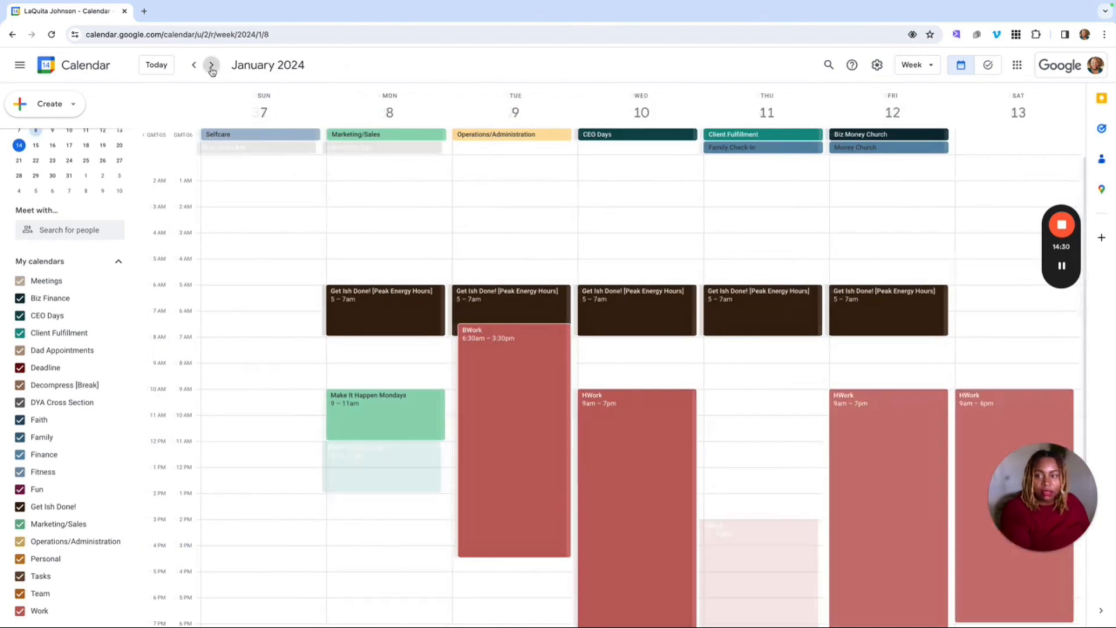
{"action": "left_click", "coordinate": [211, 65]}
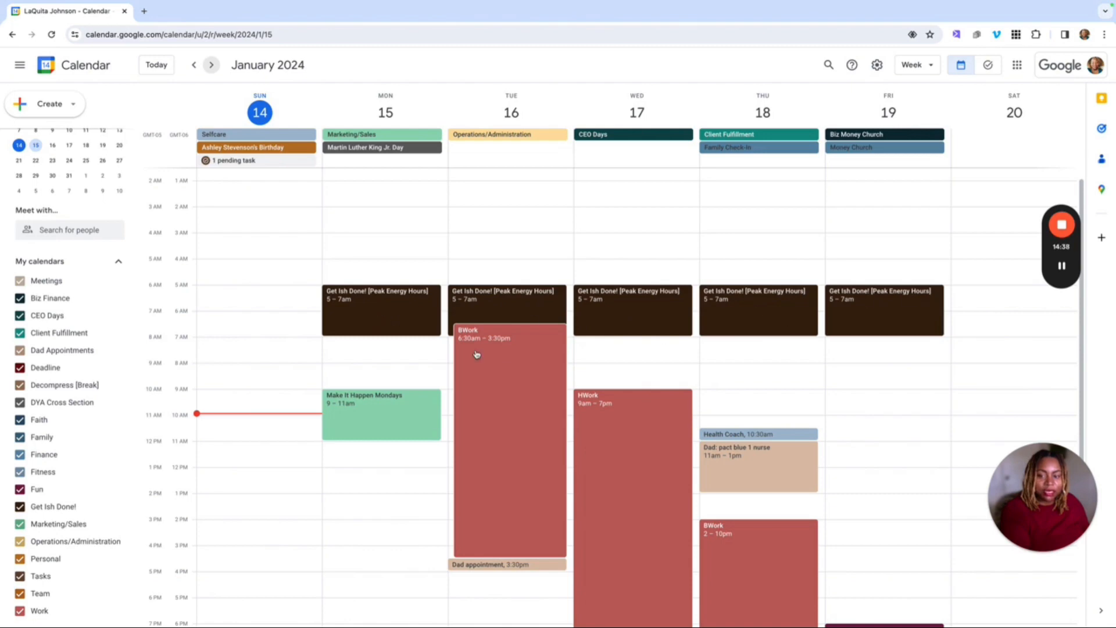
{"action": "scroll", "coordinate": [444, 356], "scroll_direction": "down", "scroll_amount": 2}
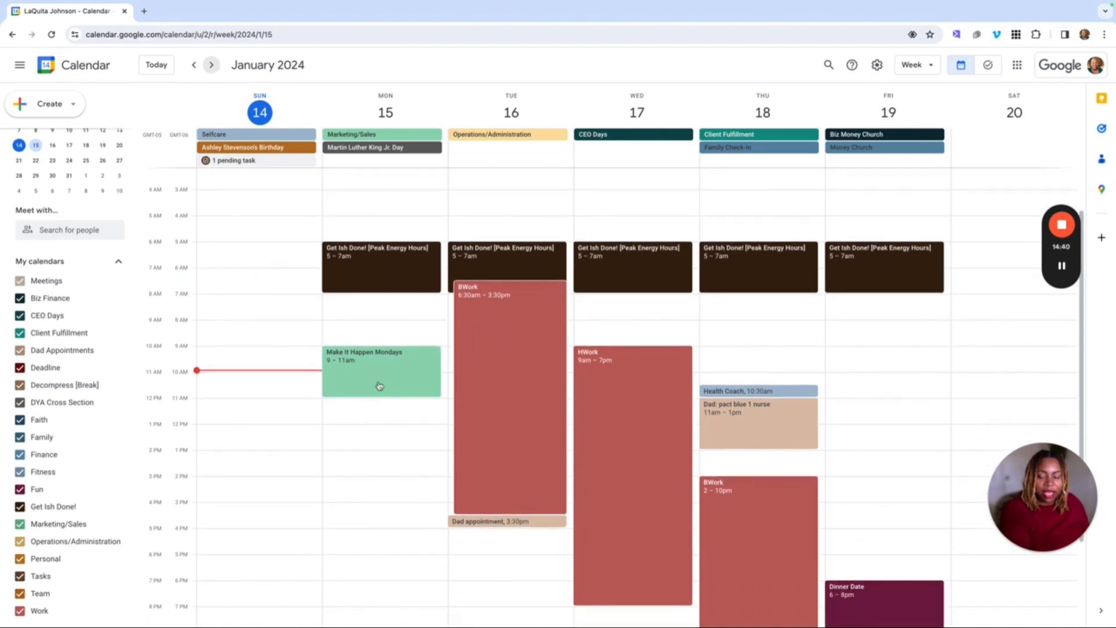
{"action": "scroll", "coordinate": [385, 393], "scroll_direction": "down", "scroll_amount": 3}
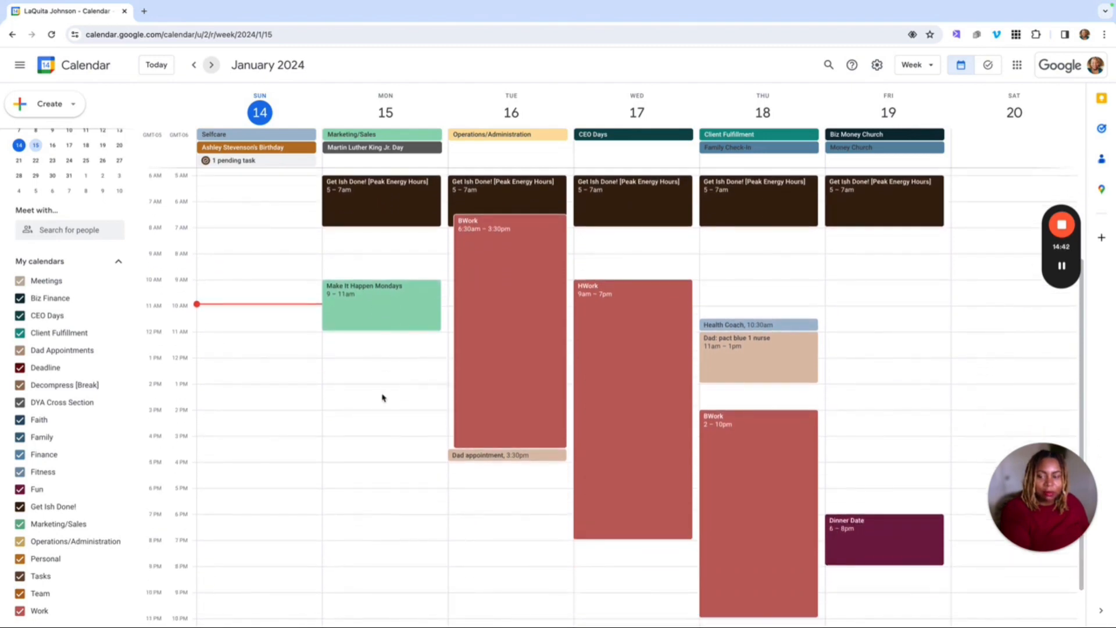
{"action": "scroll", "coordinate": [394, 526], "scroll_direction": "up", "scroll_amount": 3}
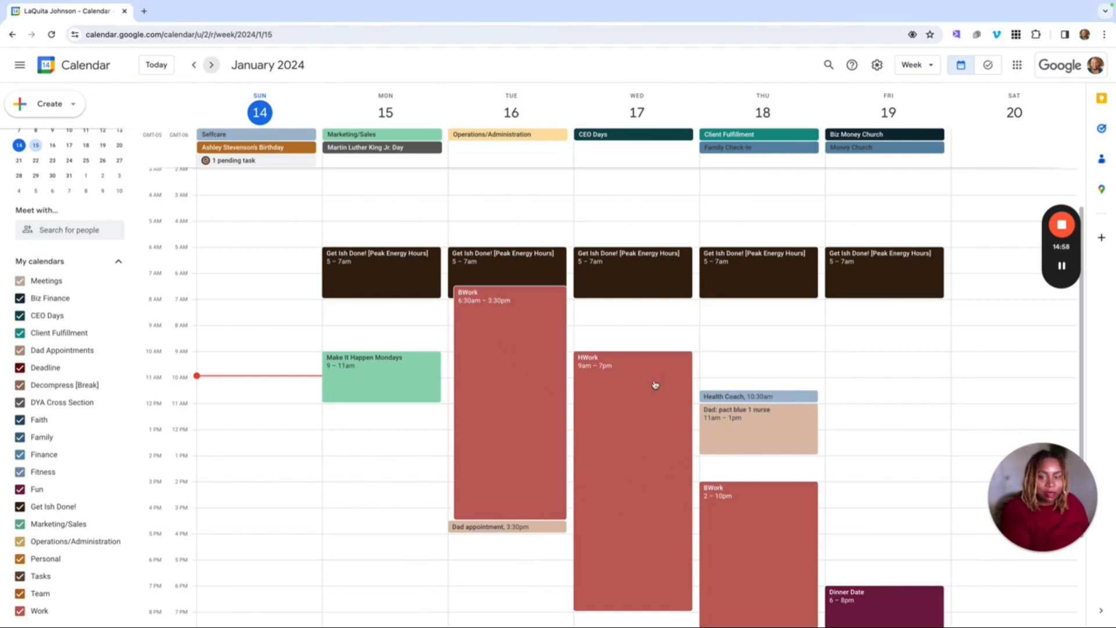
{"action": "scroll", "coordinate": [624, 440], "scroll_direction": "down", "scroll_amount": 3}
{"action": "scroll", "coordinate": [625, 440], "scroll_direction": "down", "scroll_amount": 1}
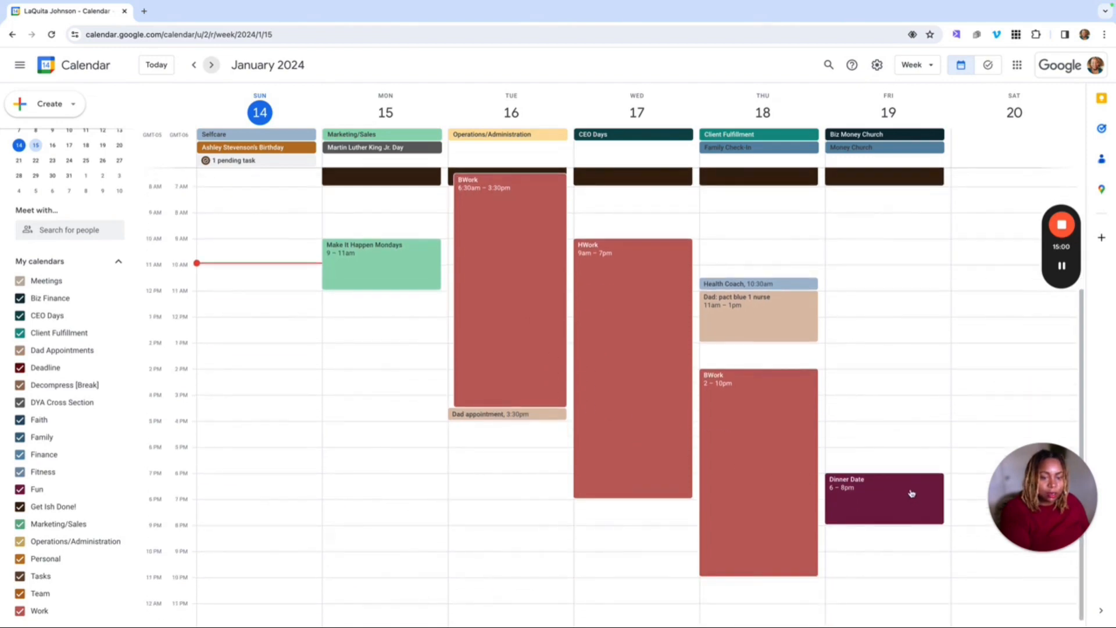
{"action": "scroll", "coordinate": [378, 267], "scroll_direction": "up", "scroll_amount": 3}
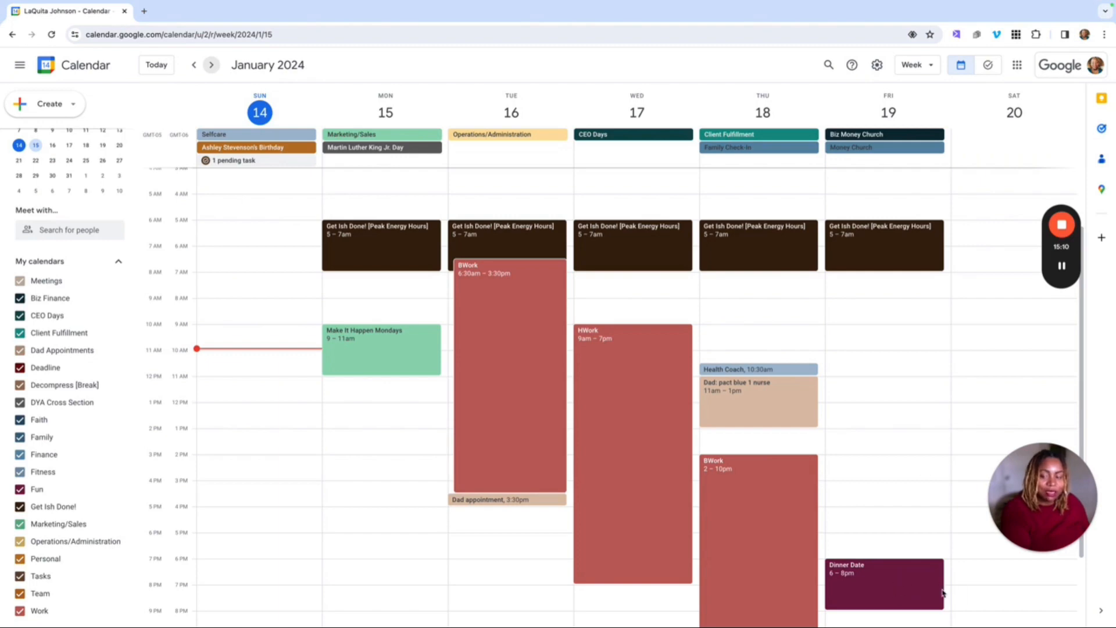
View the details of the January 19 Dinner Date and the January 14 Selfcare event to check their assigned calendars
{"action": "left_click", "coordinate": [923, 590]}
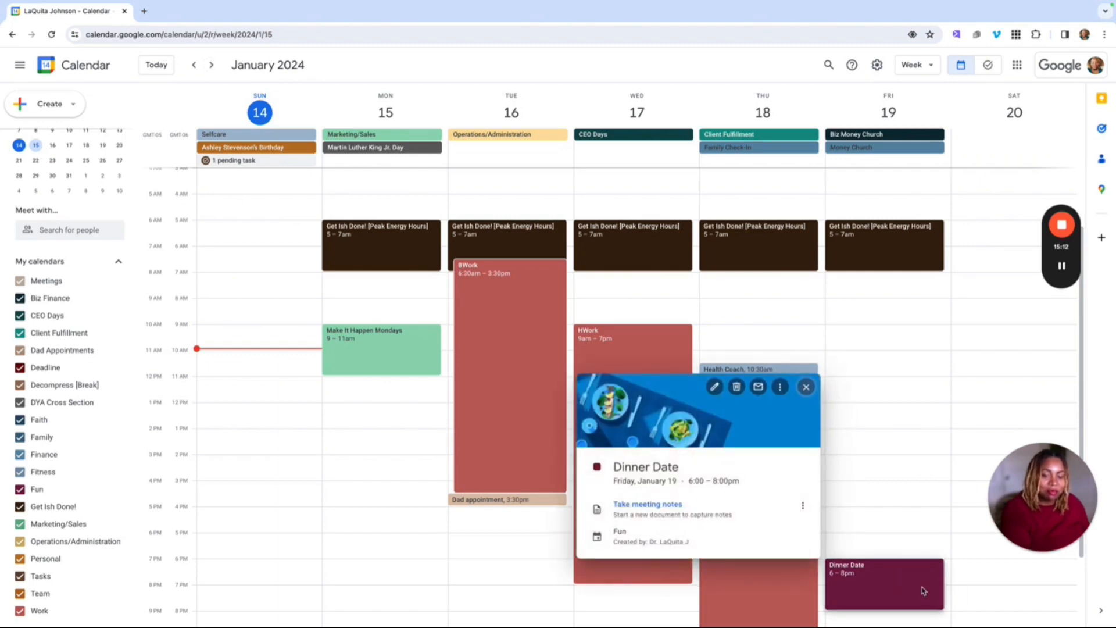
{"action": "left_click", "coordinate": [805, 387]}
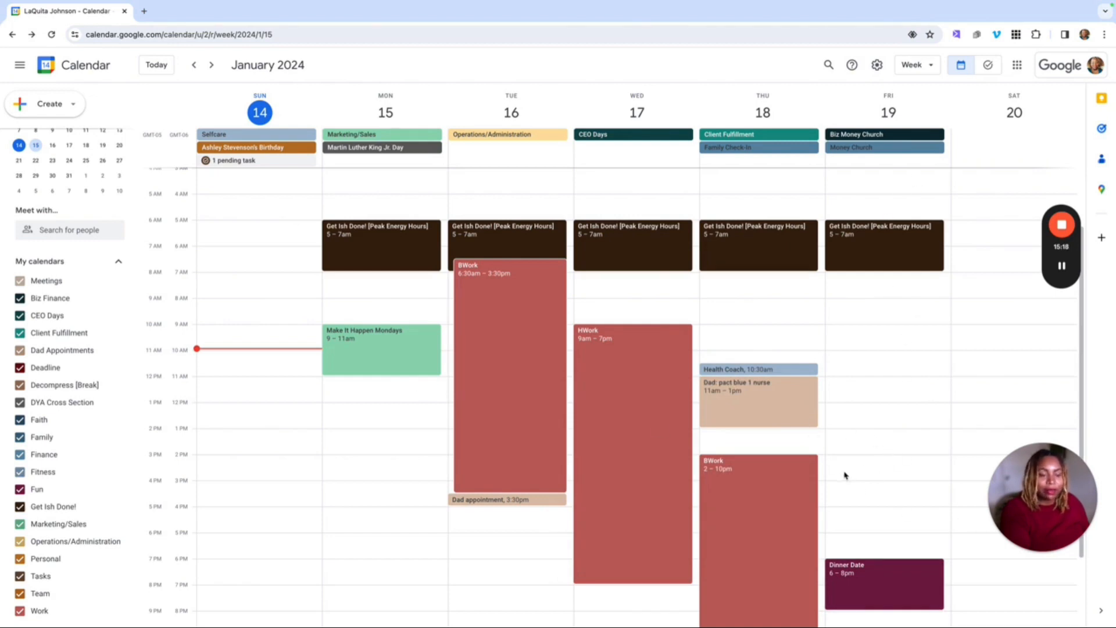
{"action": "scroll", "coordinate": [845, 475], "scroll_direction": "down", "scroll_amount": 1}
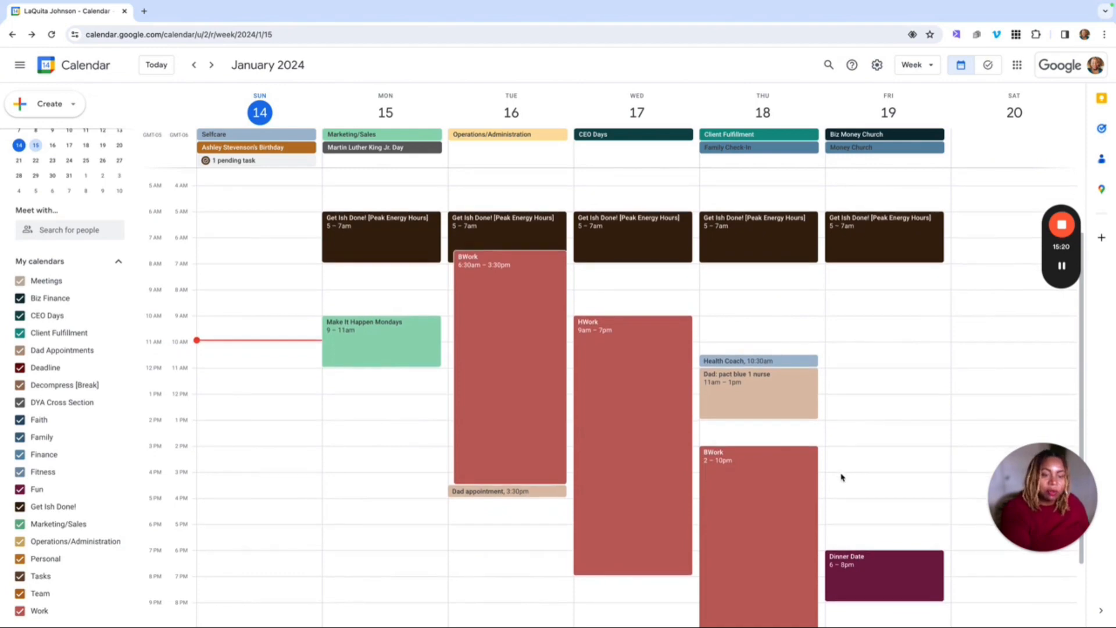
{"action": "scroll", "coordinate": [837, 474], "scroll_direction": "up", "scroll_amount": 2}
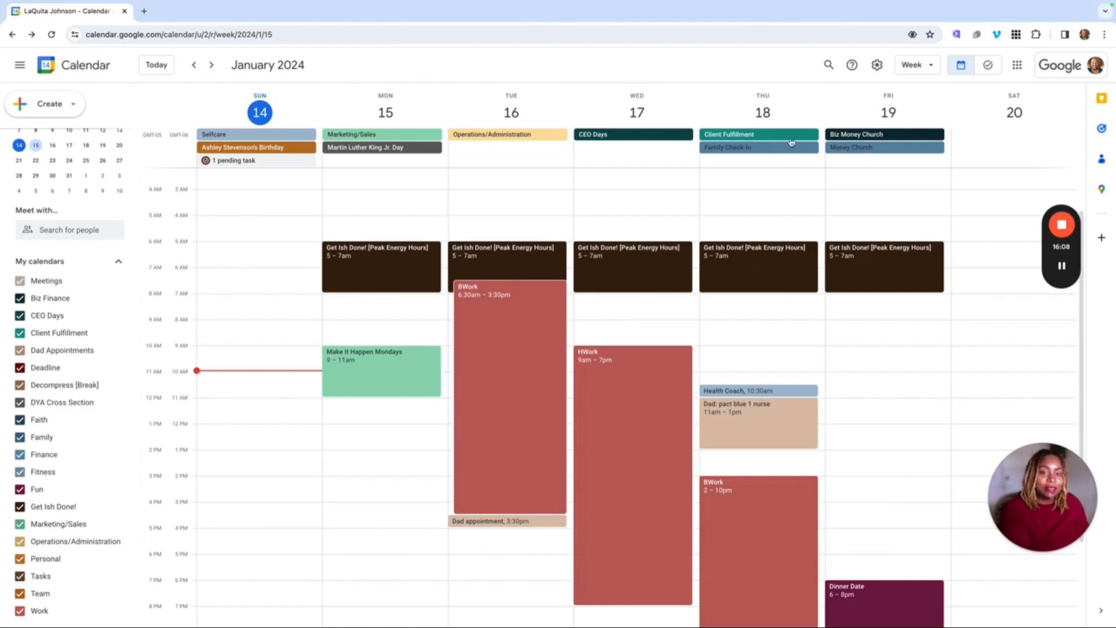
{"action": "left_click", "coordinate": [297, 138]}
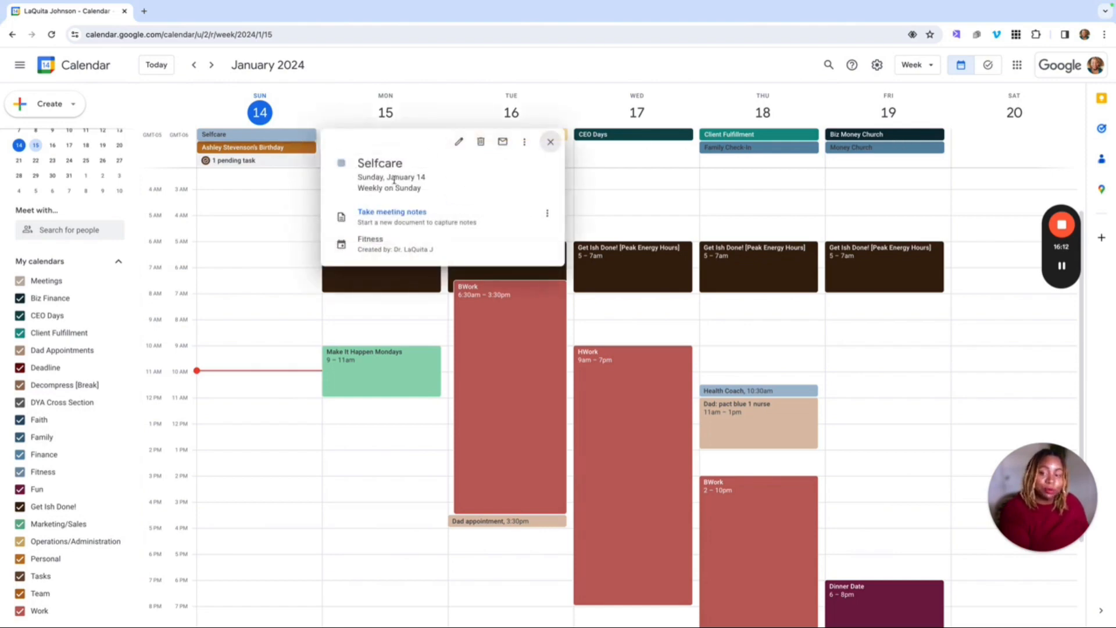
{"action": "left_click", "coordinate": [550, 142]}
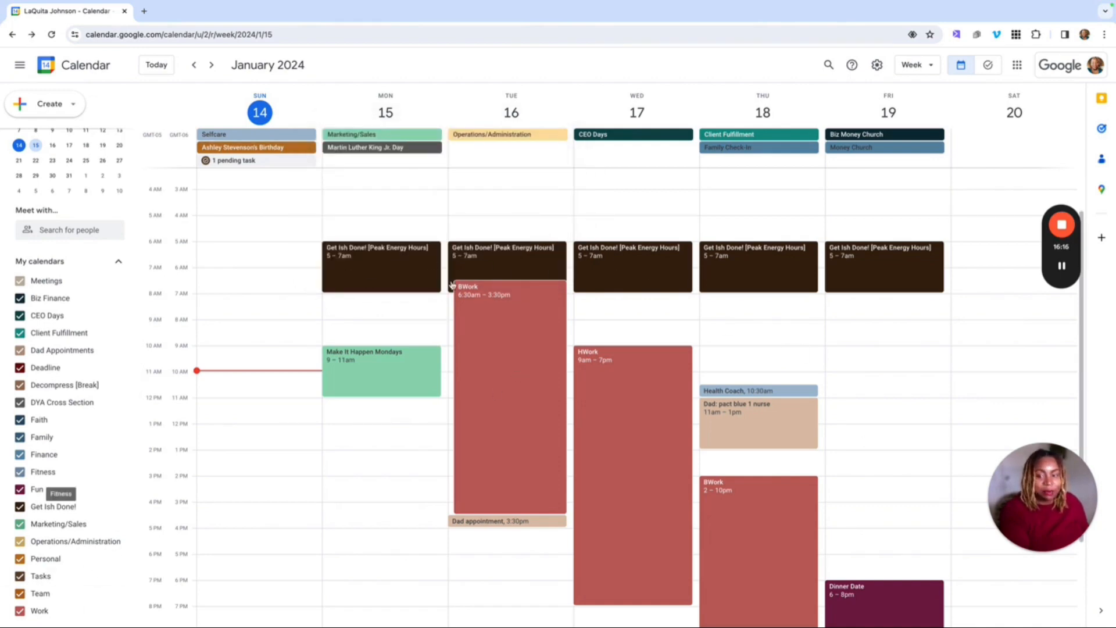
Open Monday's Get Ish Done! [Peak Energy Hours] event to check its calendar assignment, and return to the week view without changes
{"action": "left_click", "coordinate": [355, 266]}
{"action": "left_click", "coordinate": [205, 259]}
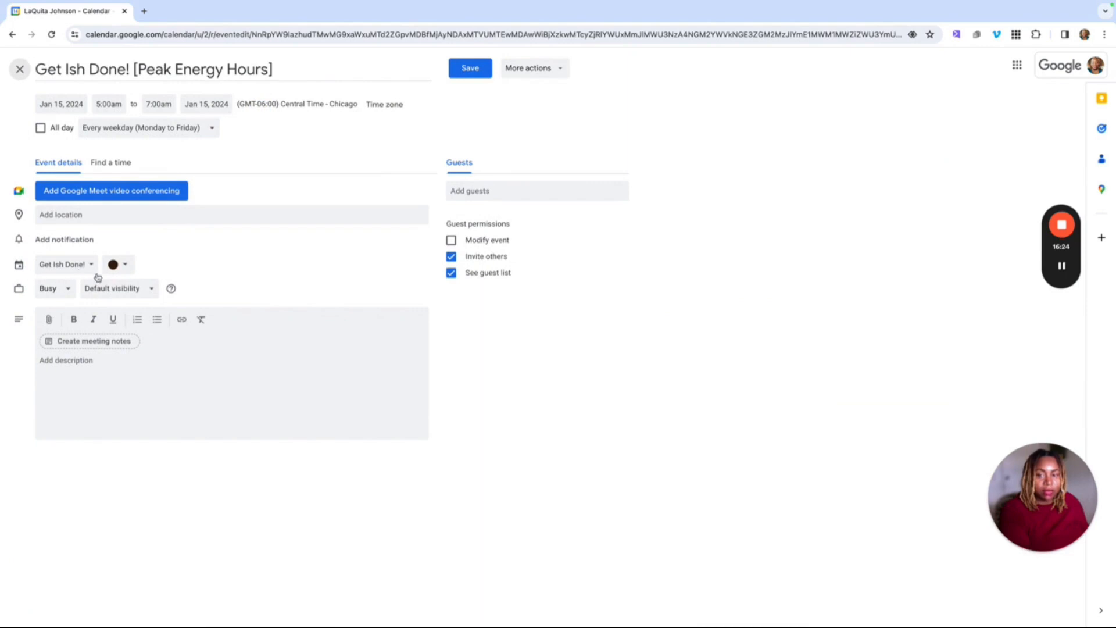
{"action": "left_click", "coordinate": [20, 69]}
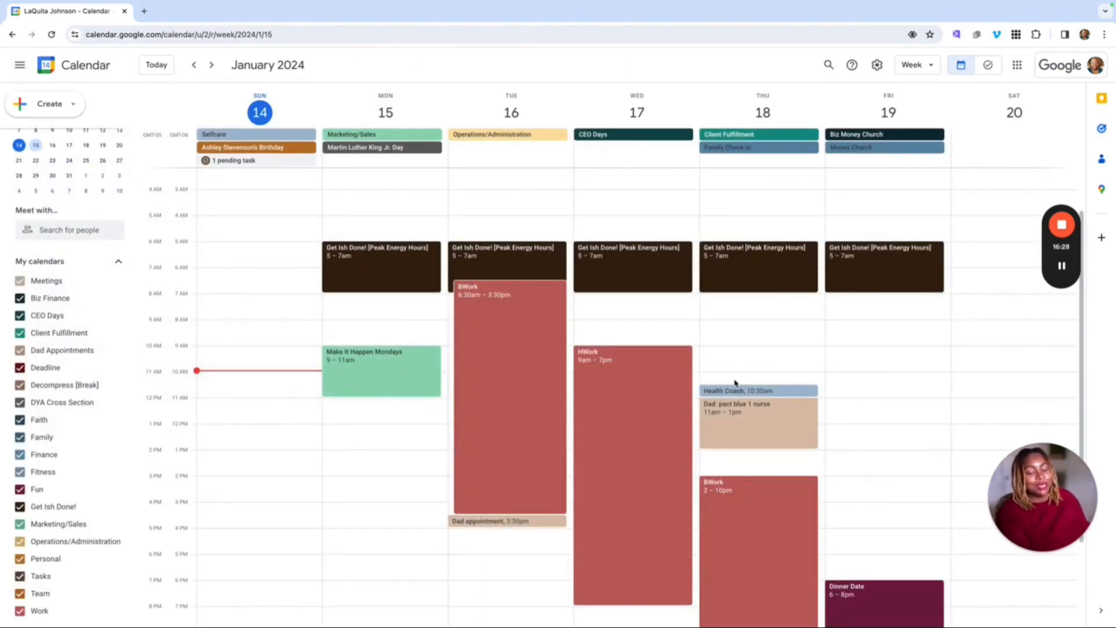
{"action": "scroll", "coordinate": [849, 285], "scroll_direction": "down", "scroll_amount": 2}
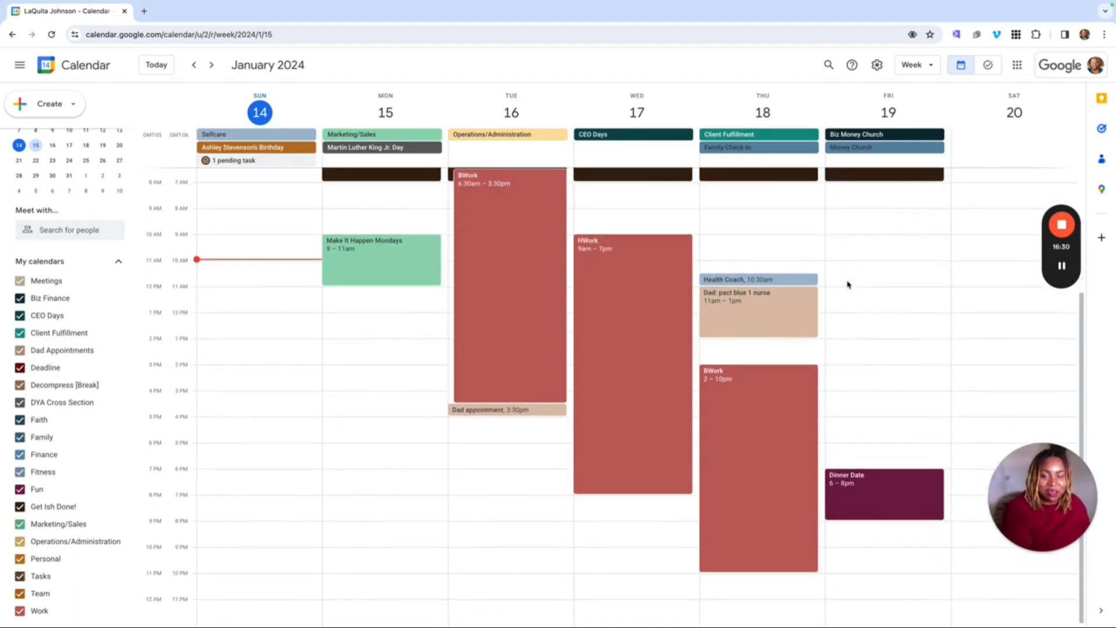
{"action": "scroll", "coordinate": [847, 284], "scroll_direction": "up", "scroll_amount": 3}
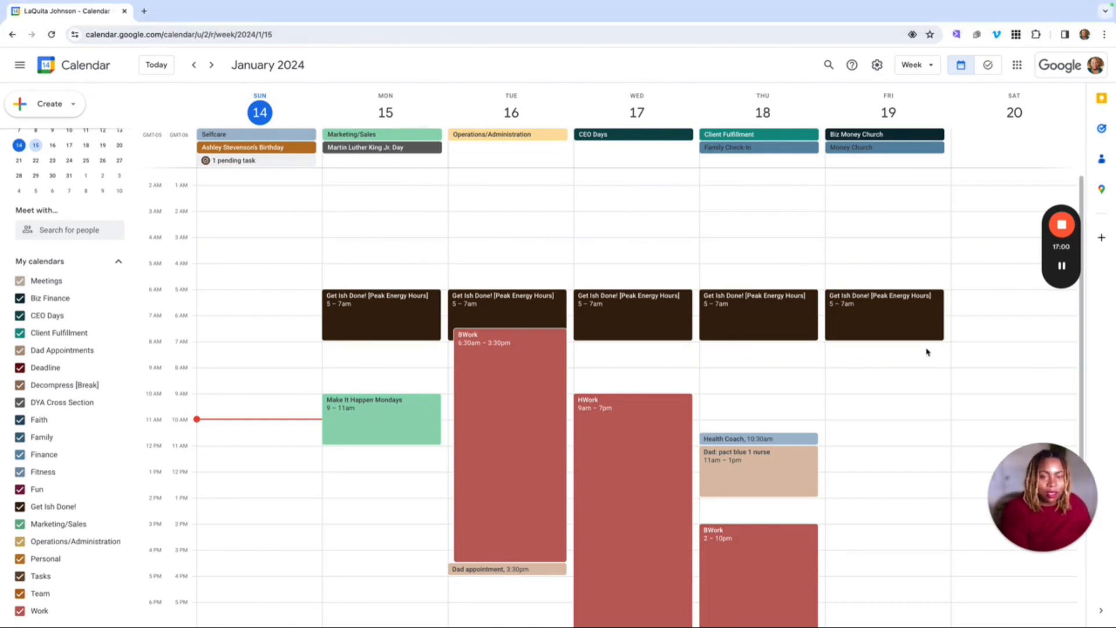
Create a new event titled "Love on" followed by the calendar owner's first name
{"action": "left_click", "coordinate": [30, 105]}
{"action": "left_click", "coordinate": [49, 134]}
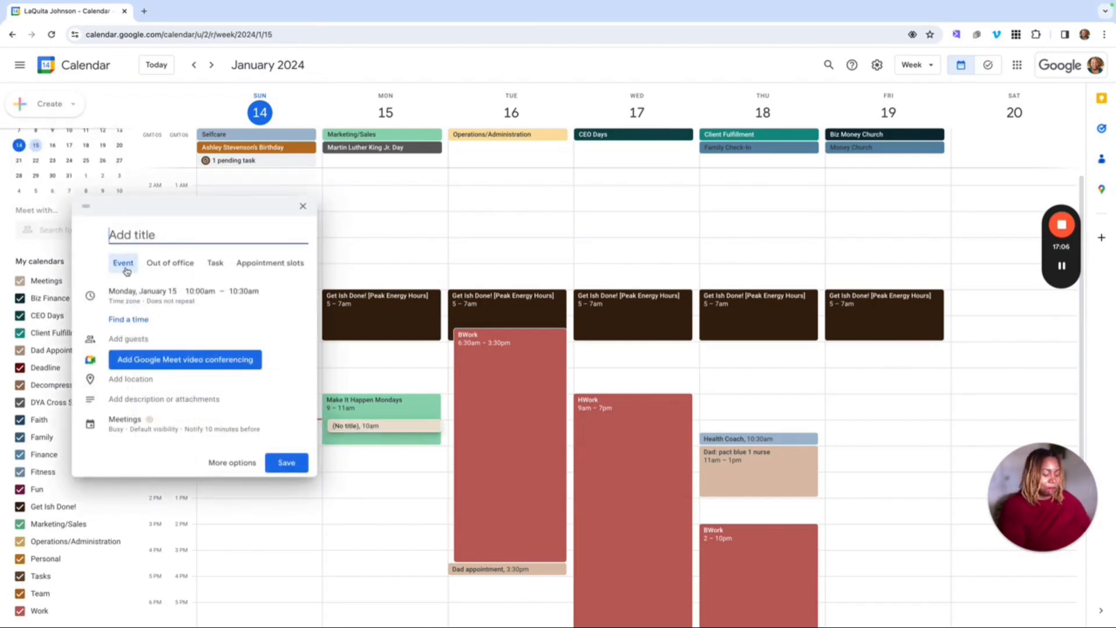
{"action": "type", "text": "L"}
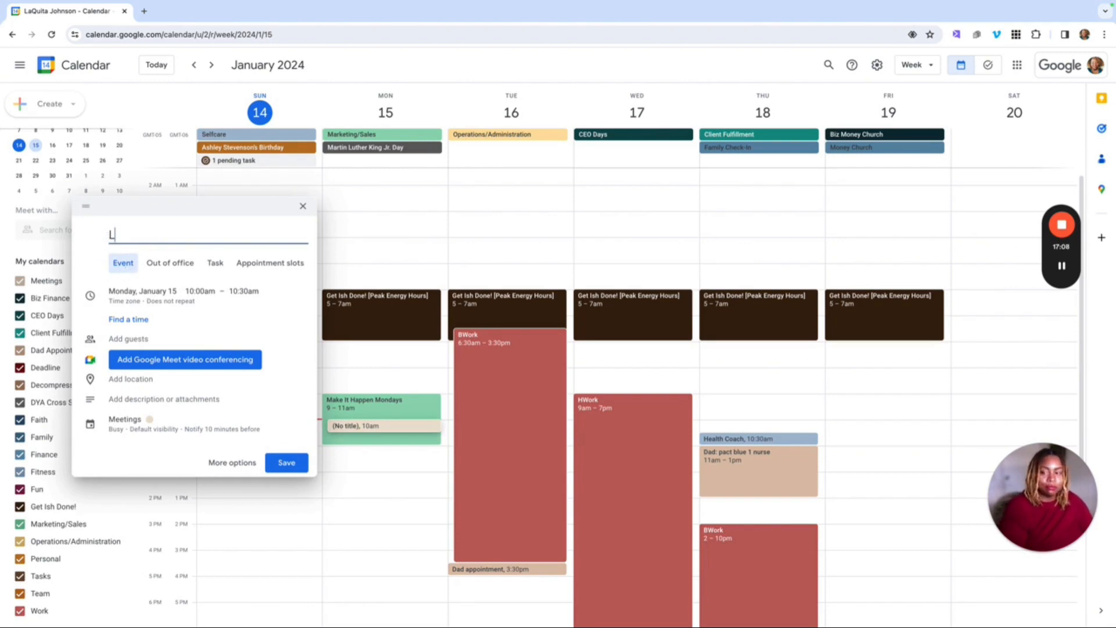
{"action": "type", "text": "ove on LaQuita;ui"}
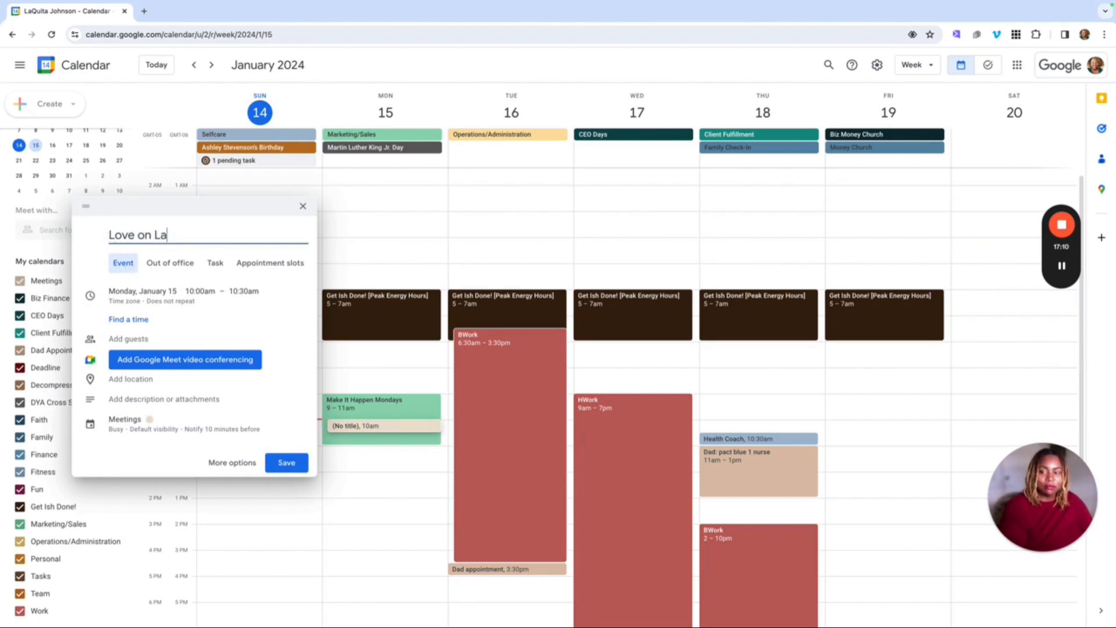
{"action": "key", "text": "BackSpace"}
{"action": "key", "text": "BackSpace"}
{"action": "key", "text": "BackSpace"}
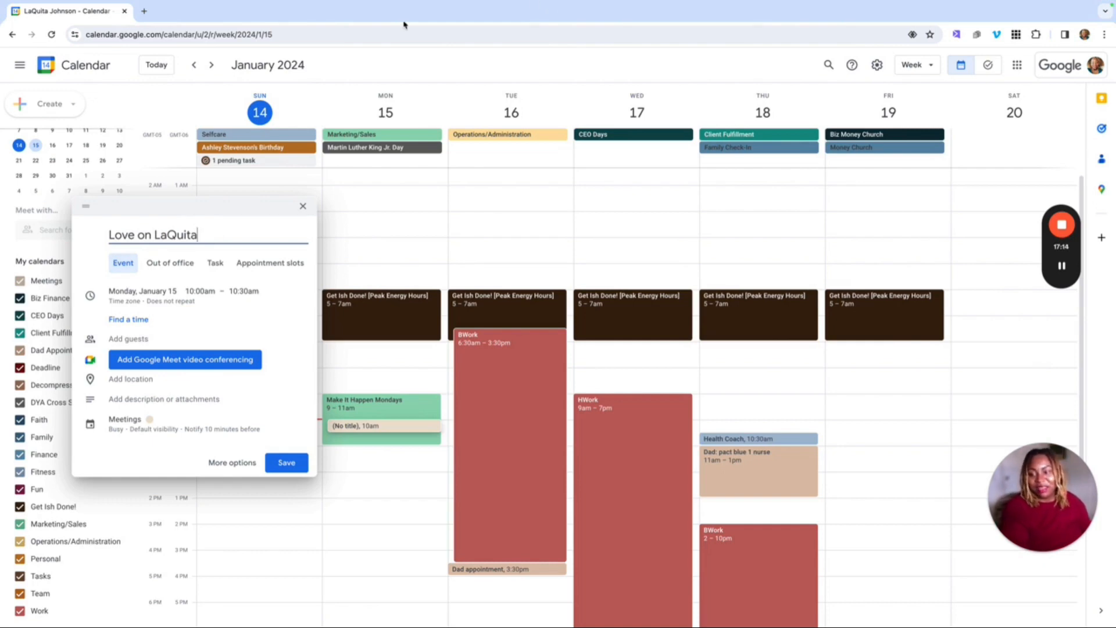
Assign the new event to the Decompress [Break] calendar and make it an all-day event
{"action": "left_click", "coordinate": [121, 419]}
{"action": "left_click", "coordinate": [124, 427]}
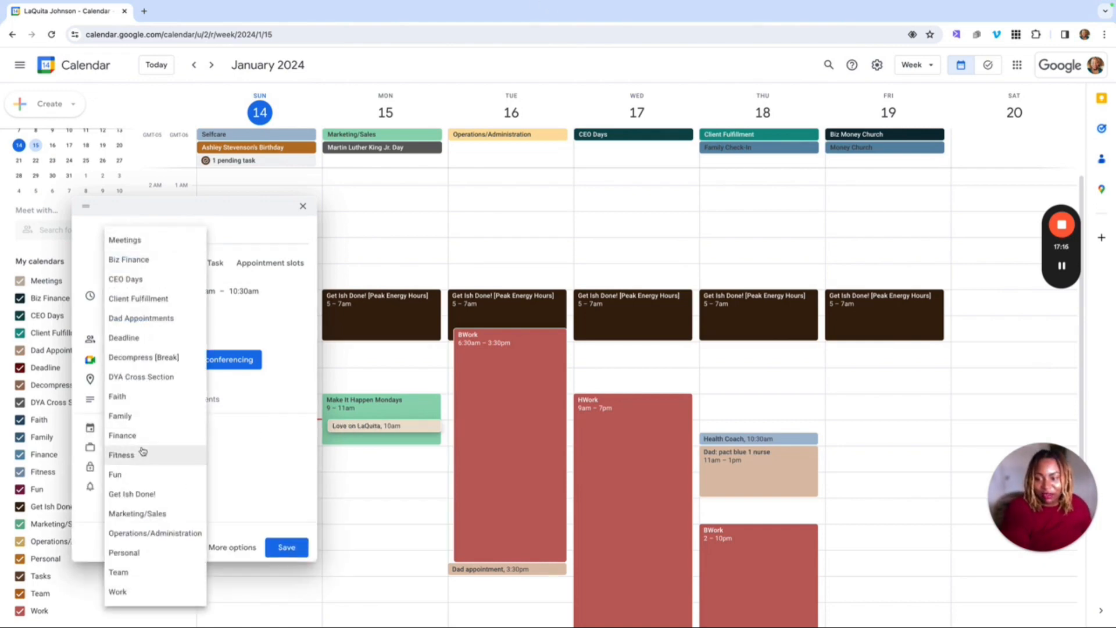
{"action": "left_click", "coordinate": [154, 357]}
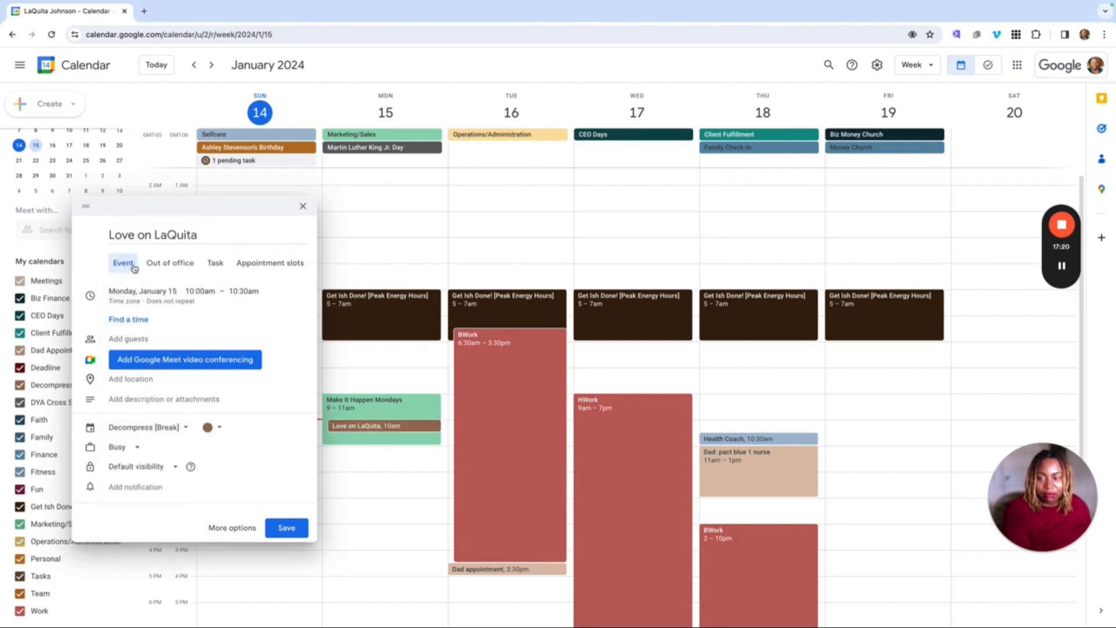
{"action": "left_click", "coordinate": [142, 291]}
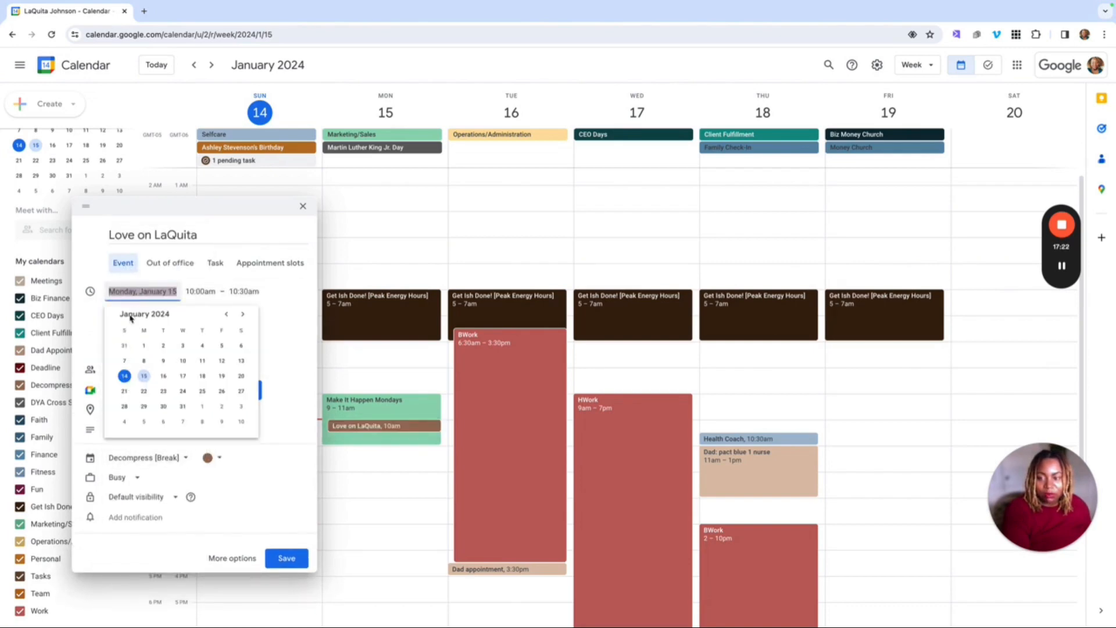
{"action": "left_click", "coordinate": [254, 312]}
{"action": "left_click", "coordinate": [129, 312]}
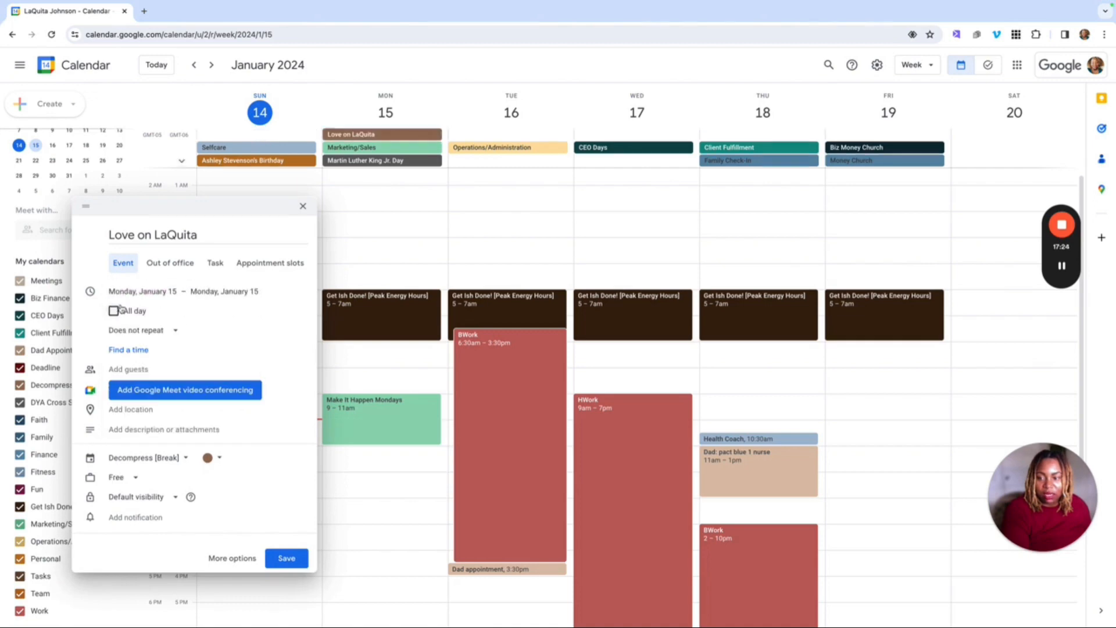
Set the all-day event to run from Friday, January 19 to Sunday, January 21
{"action": "left_click", "coordinate": [143, 223]}
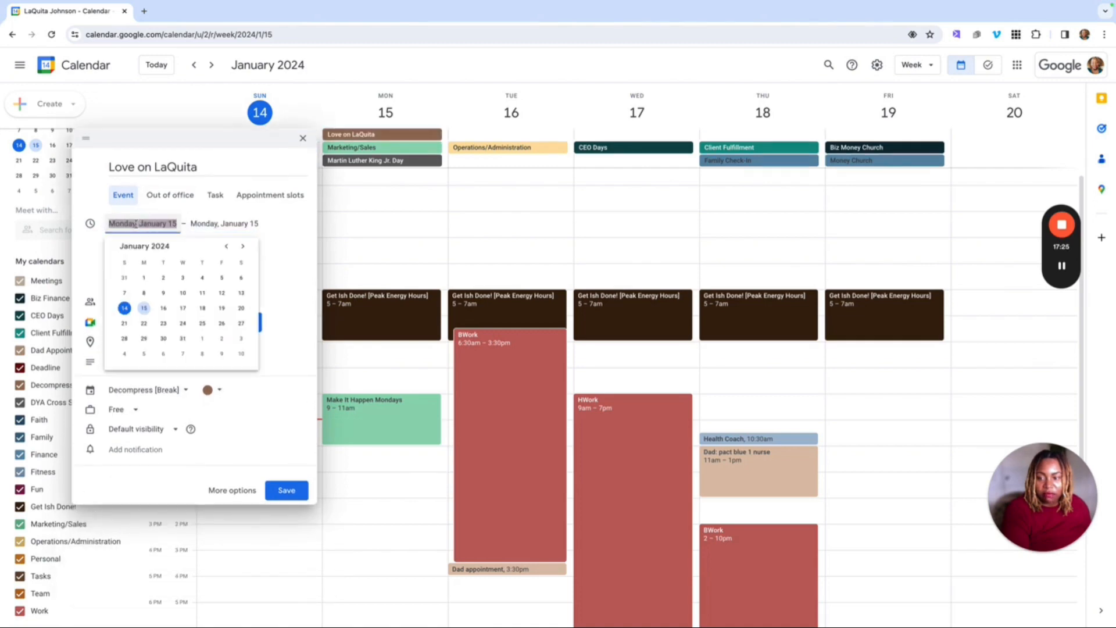
{"action": "left_click", "coordinate": [221, 308]}
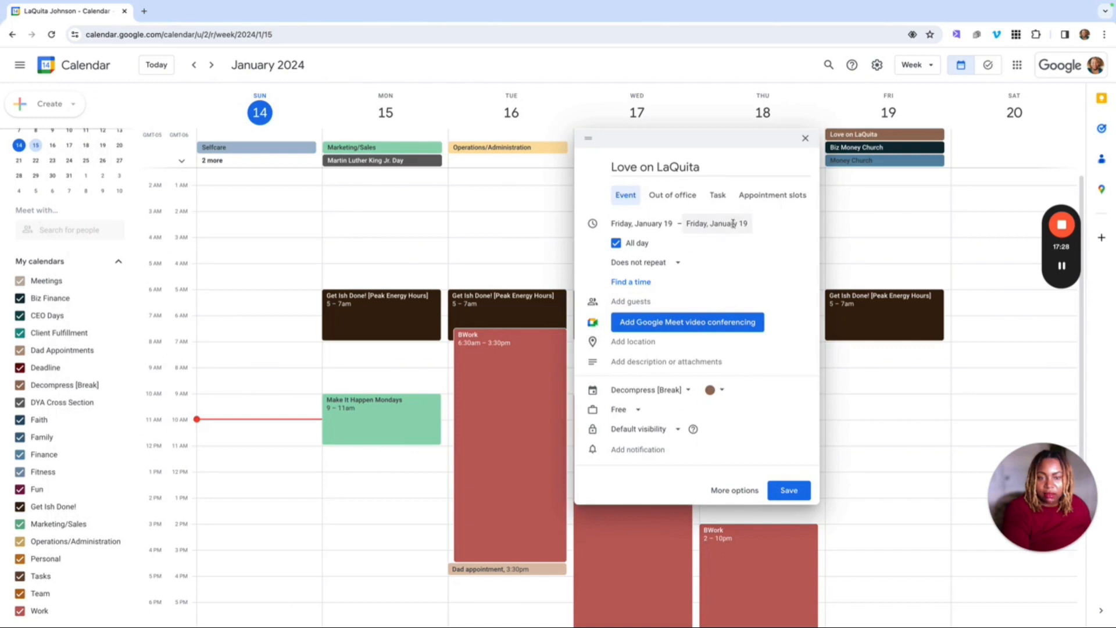
{"action": "left_click", "coordinate": [734, 223]}
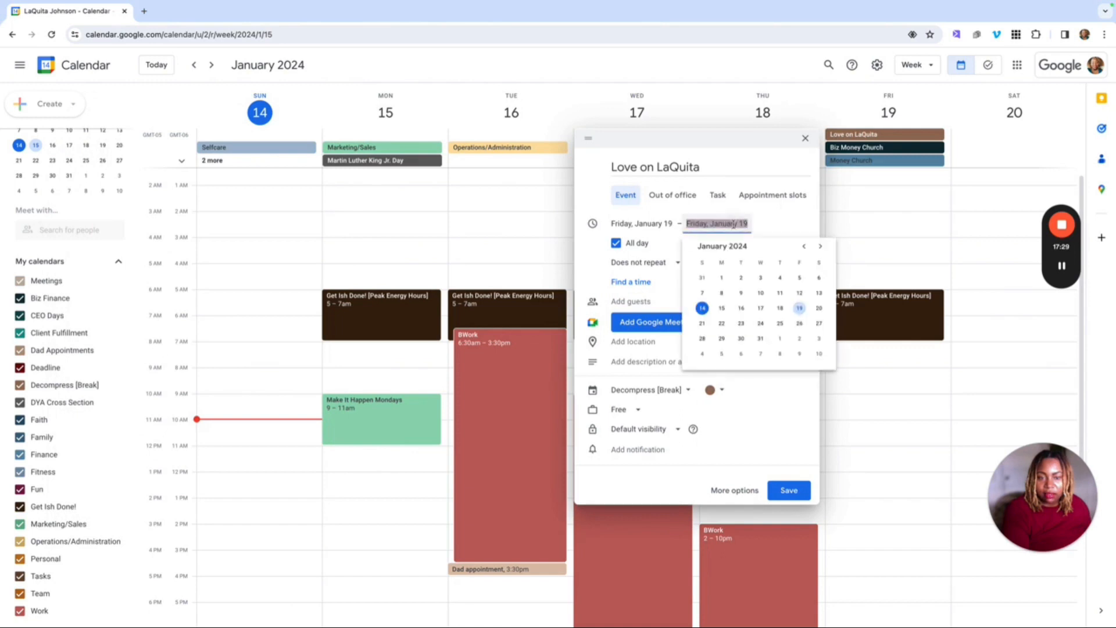
{"action": "left_click", "coordinate": [703, 324]}
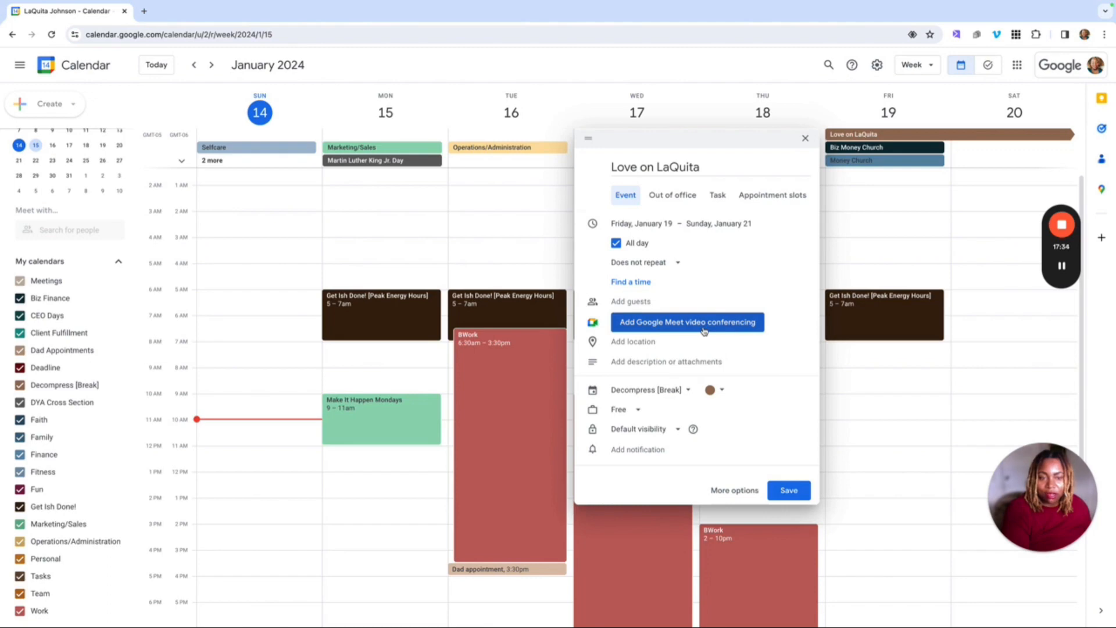
Save the event and show January 2024 in the month view
{"action": "left_click", "coordinate": [790, 491]}
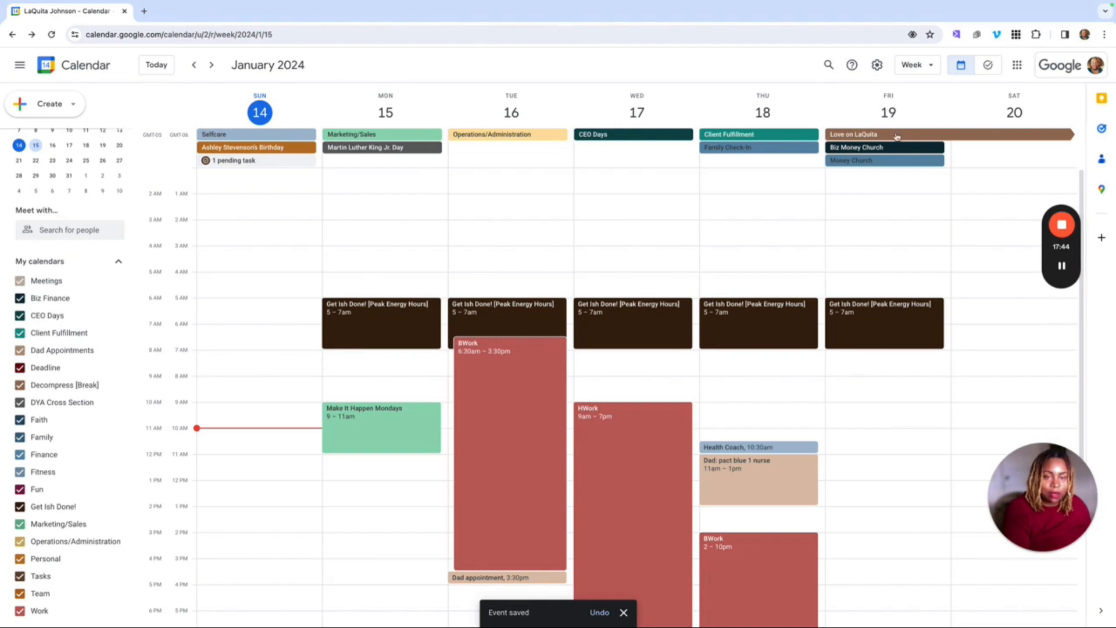
{"action": "left_click", "coordinate": [937, 66]}
{"action": "left_click", "coordinate": [922, 130]}
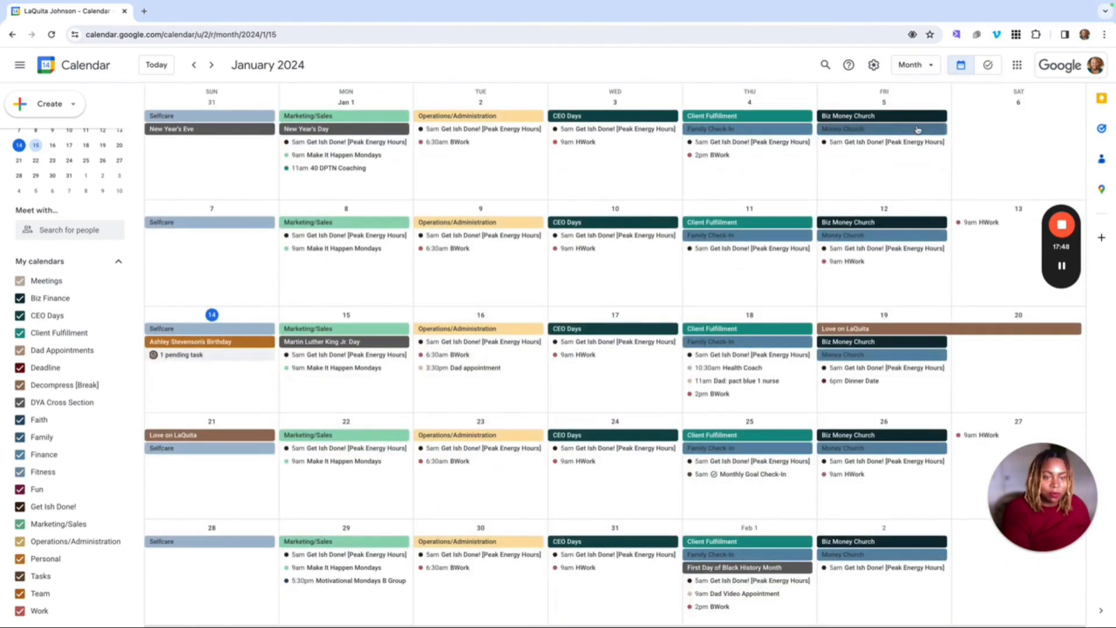